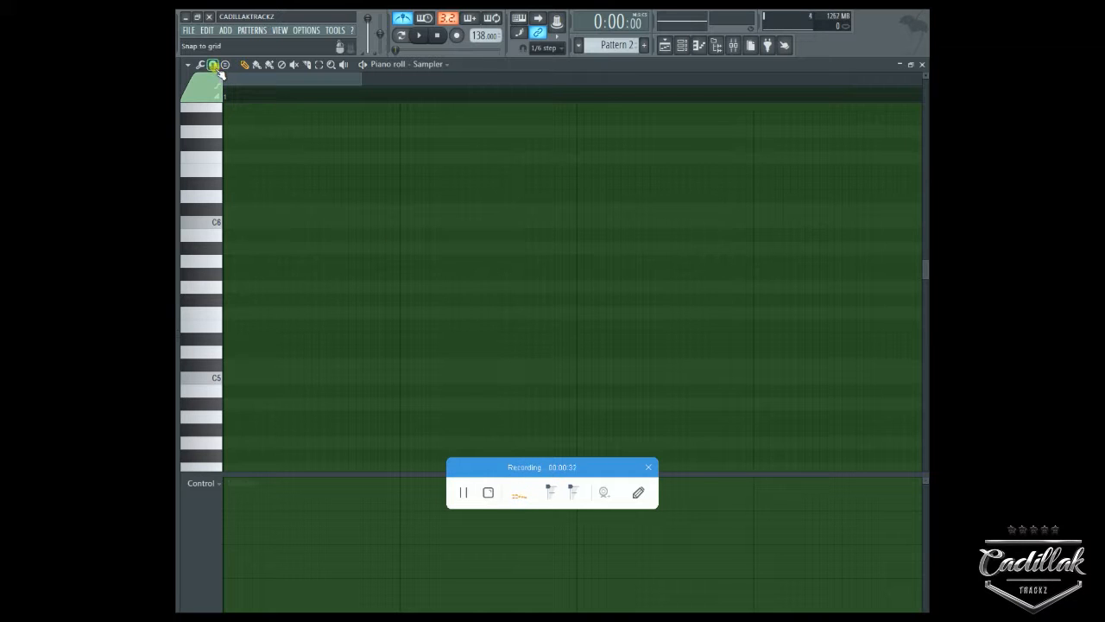
# Step: Stamp a Minor chord rooted on C#5 and place it at the very start of the pattern
pyautogui.click(224, 65)
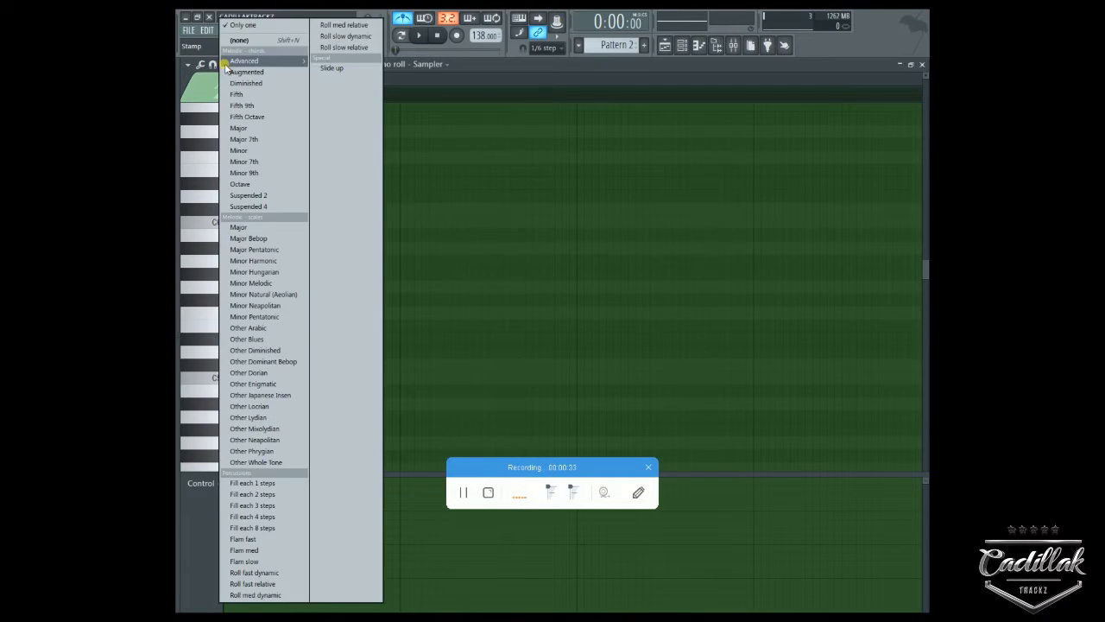
pyautogui.moveTo(225, 64)
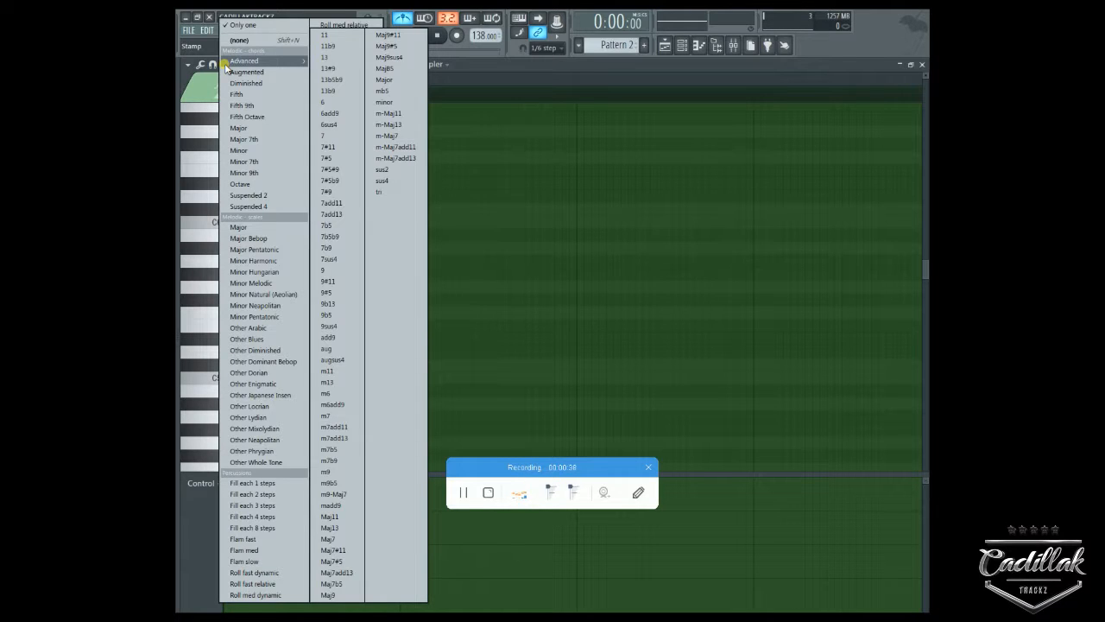
pyautogui.click(277, 151)
pyautogui.click(327, 235)
pyautogui.moveTo(349, 242); pyautogui.dragTo(229, 372)
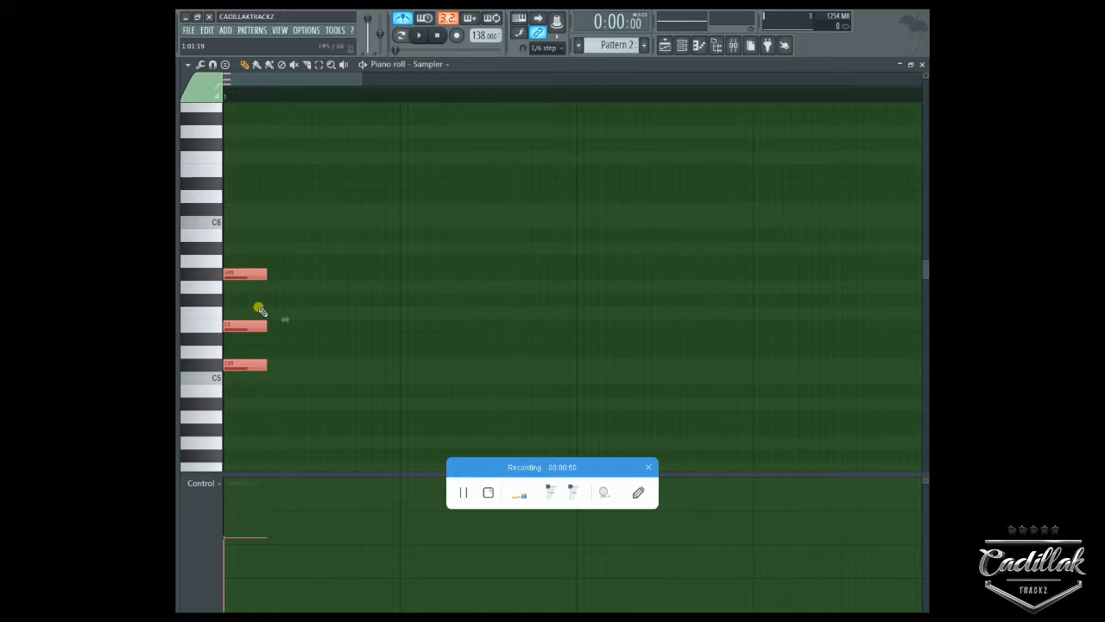
# Step: Try placing several single notes after the minor chord, including F#5 and G5, and delete them again
pyautogui.click(258, 366)
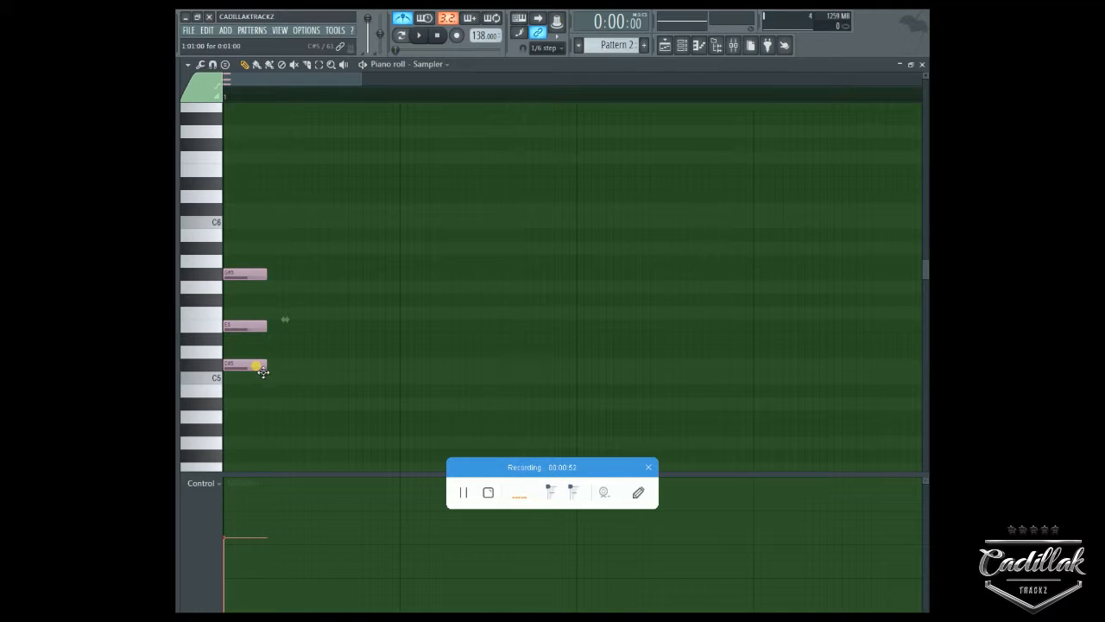
pyautogui.click(276, 226)
pyautogui.rightClick(279, 226)
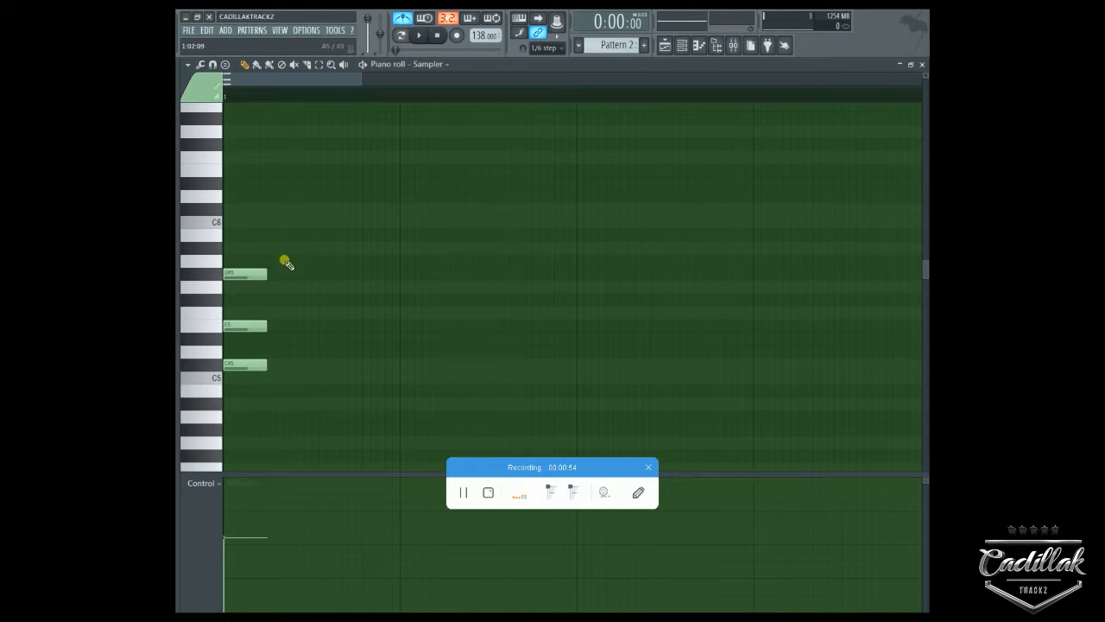
pyautogui.click(331, 299)
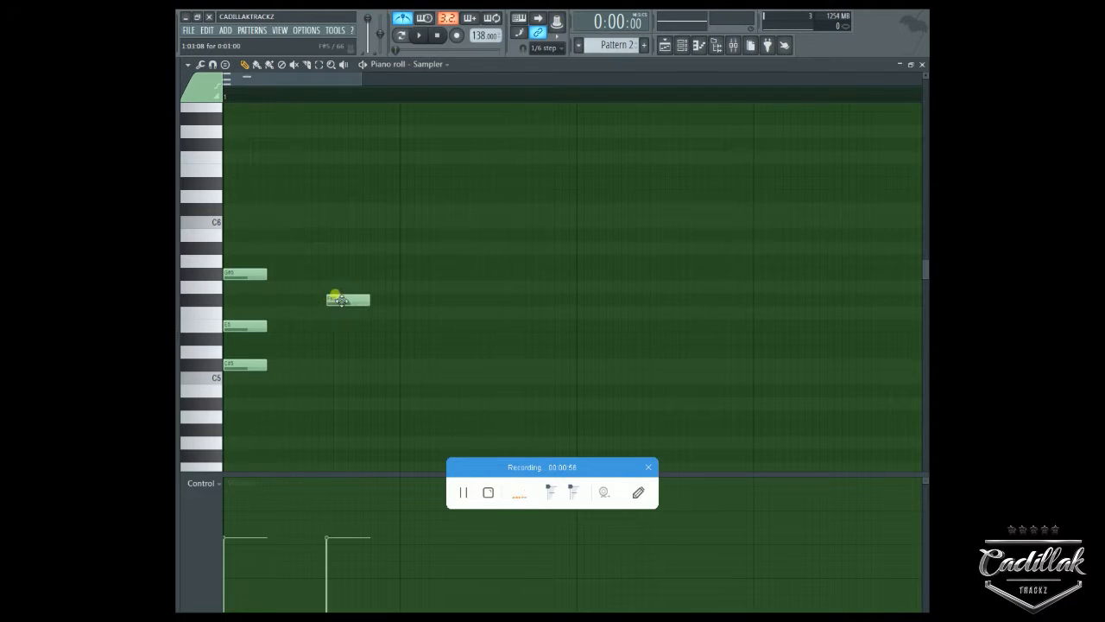
pyautogui.click(389, 287)
pyautogui.click(520, 223)
pyautogui.click(504, 353)
pyautogui.rightClick(531, 222)
pyautogui.rightClick(523, 352)
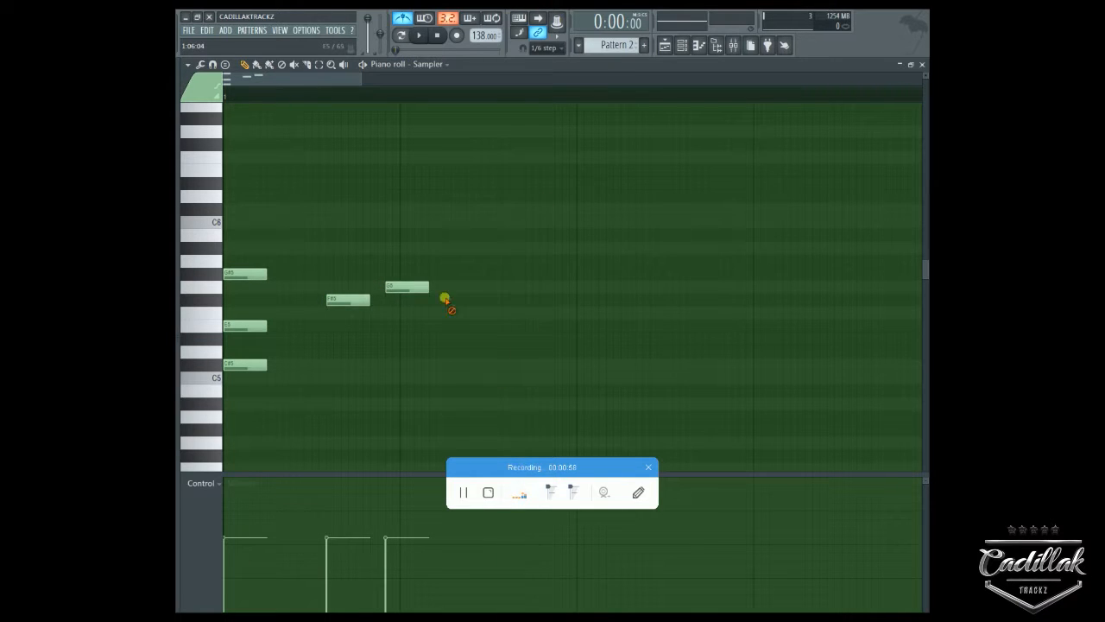
pyautogui.rightClick(349, 300)
pyautogui.rightClick(401, 286)
# Step: Replace the chord at the pattern's start with a newly stamped Minor chord rooted on C#5
pyautogui.click(228, 64)
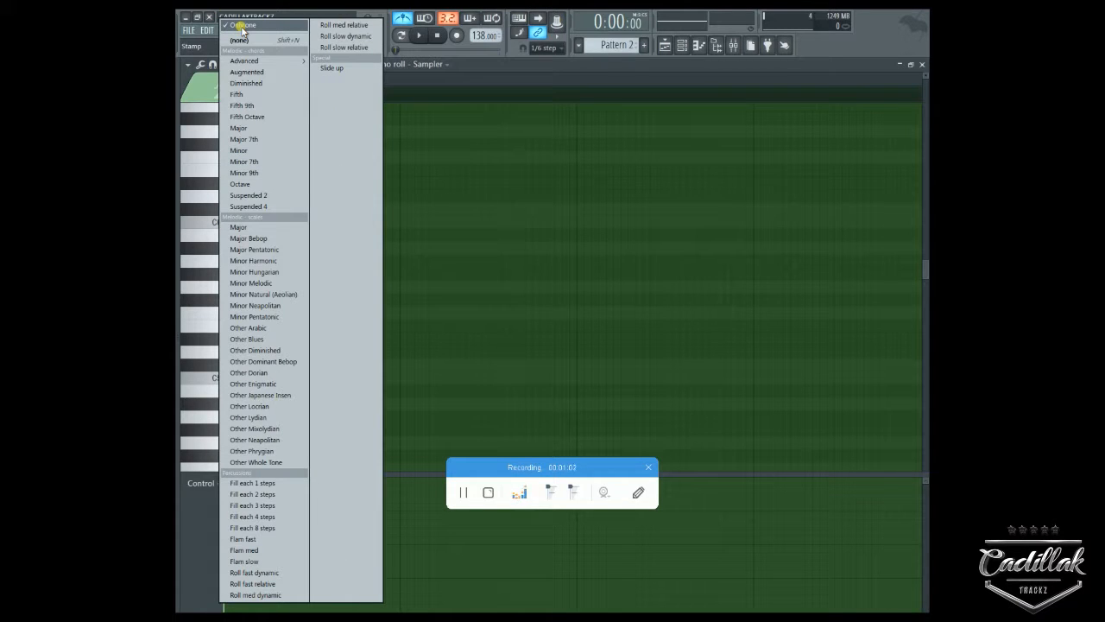
pyautogui.click(250, 152)
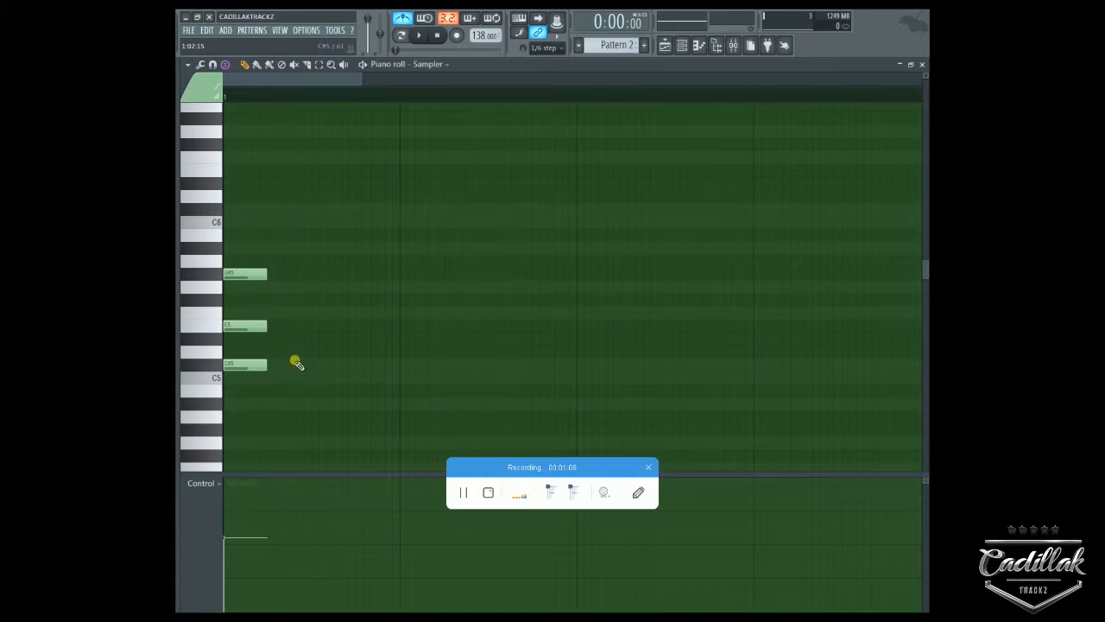
pyautogui.click(296, 363)
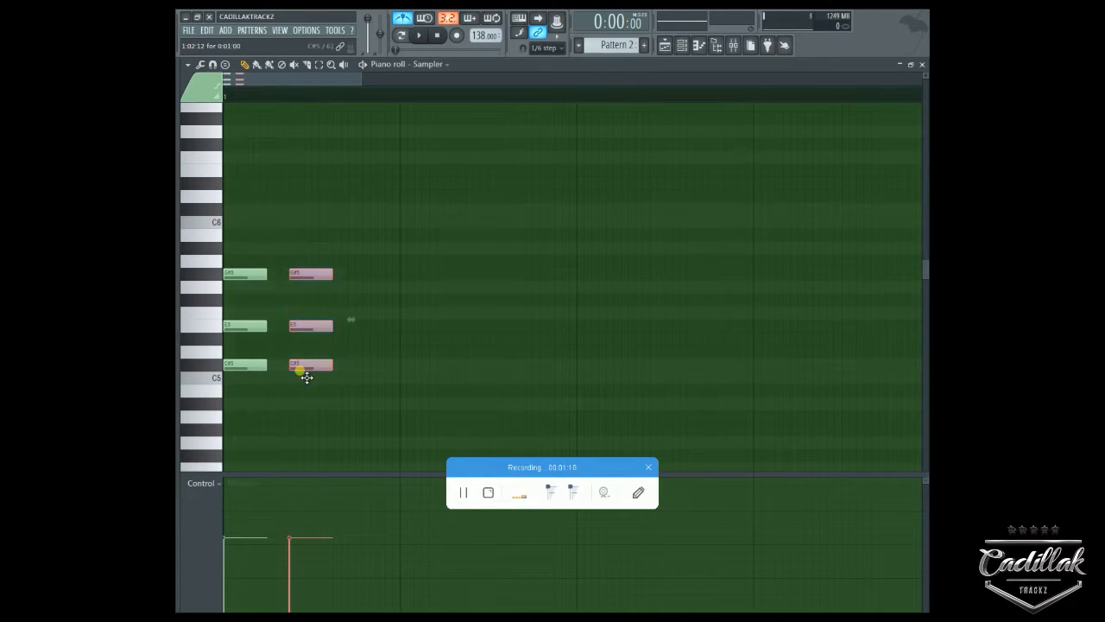
pyautogui.rightClick(256, 274)
pyautogui.moveTo(308, 363); pyautogui.dragTo(213, 354)
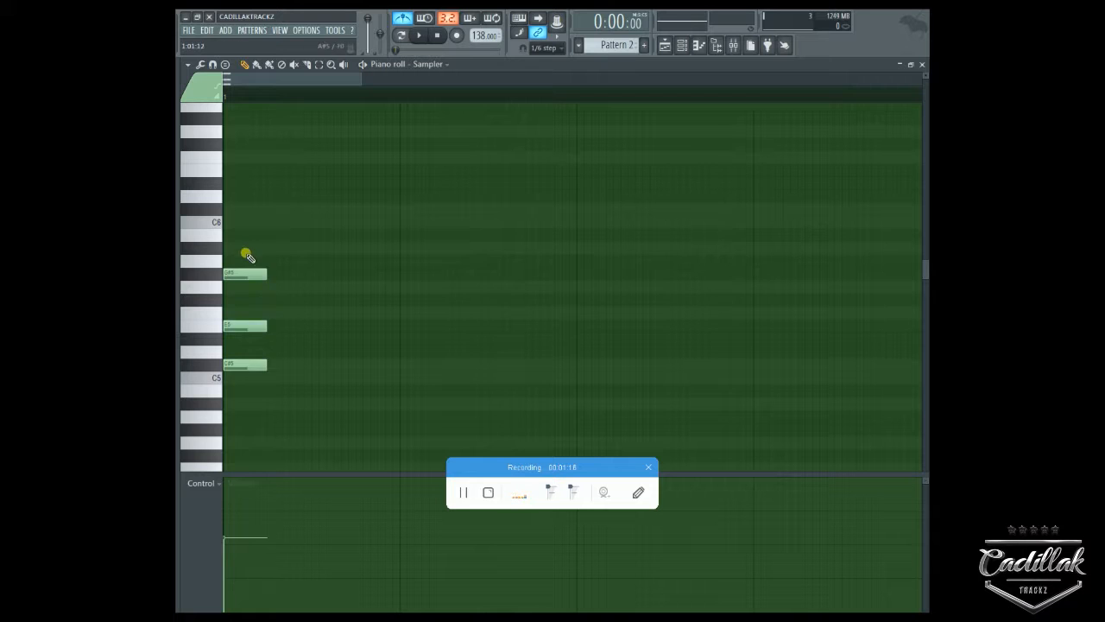
# Step: Turn off the stamp tool's Only one option and select the Minor chord stamp
pyautogui.click(209, 84)
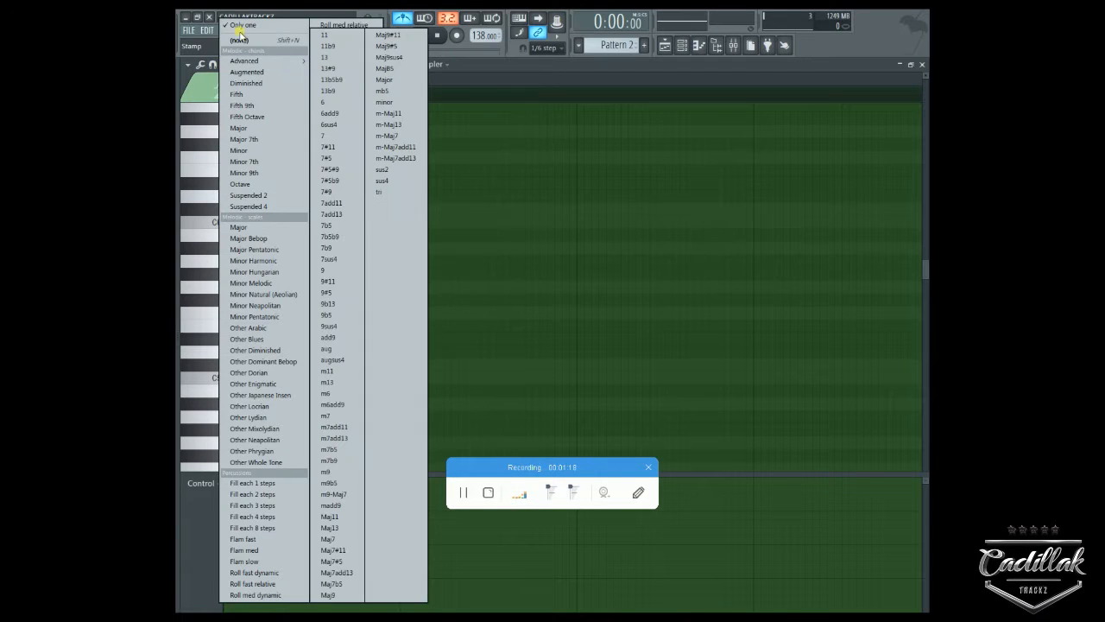
pyautogui.click(241, 26)
pyautogui.click(223, 65)
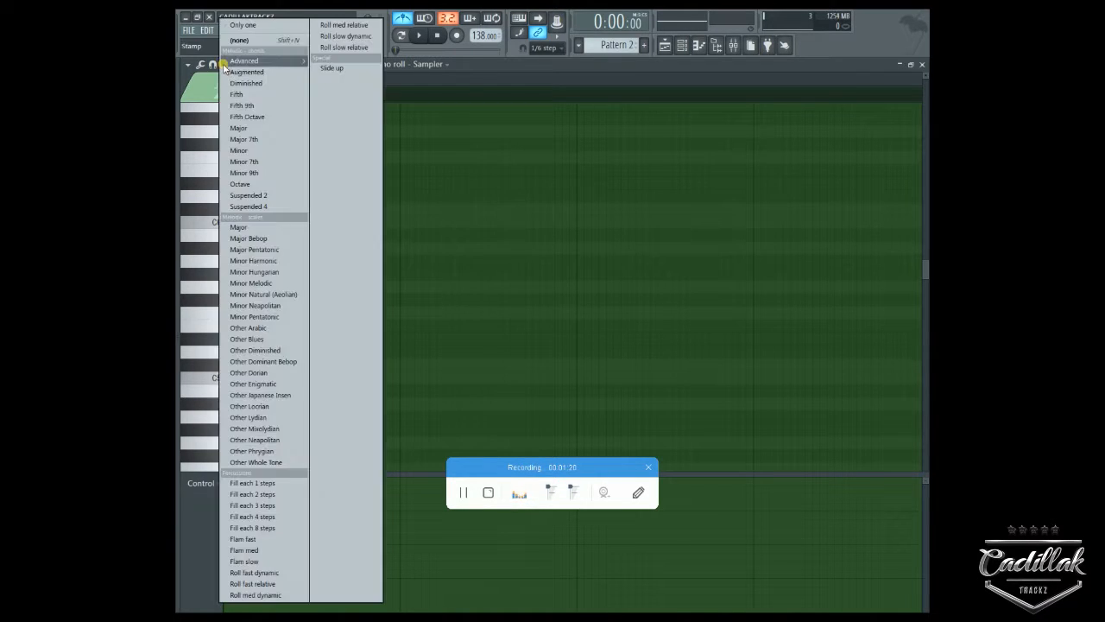
pyautogui.click(251, 153)
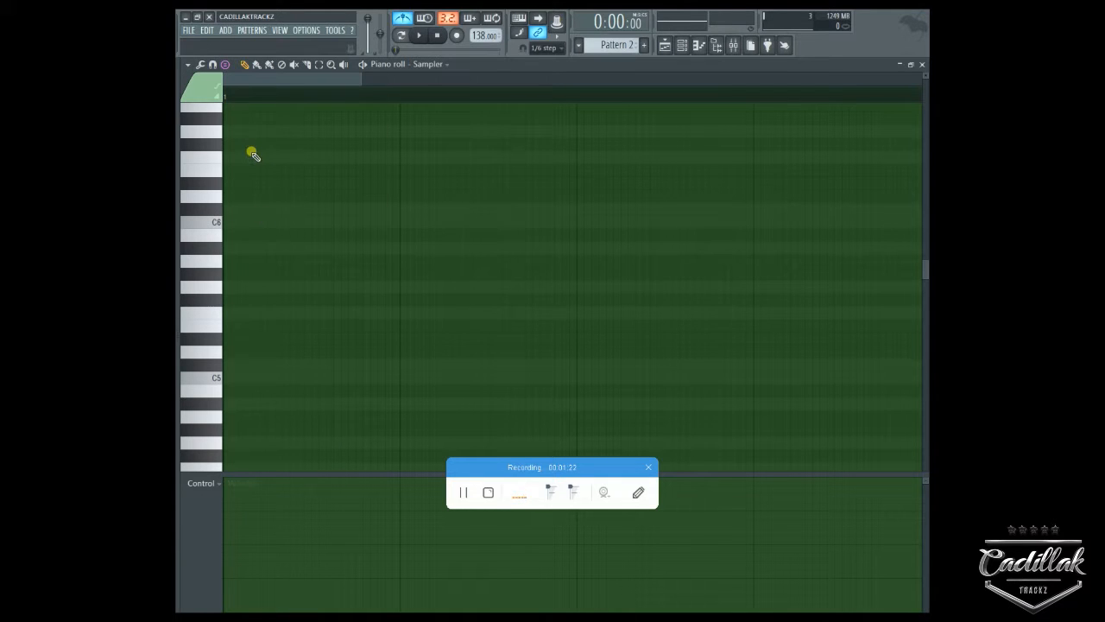
# Step: Stamp seven consecutive minor chords rooted on D#5, B5, D5, A4, C#6, E5 and C#6, each one step long
pyautogui.click(227, 339)
pyautogui.click(279, 235)
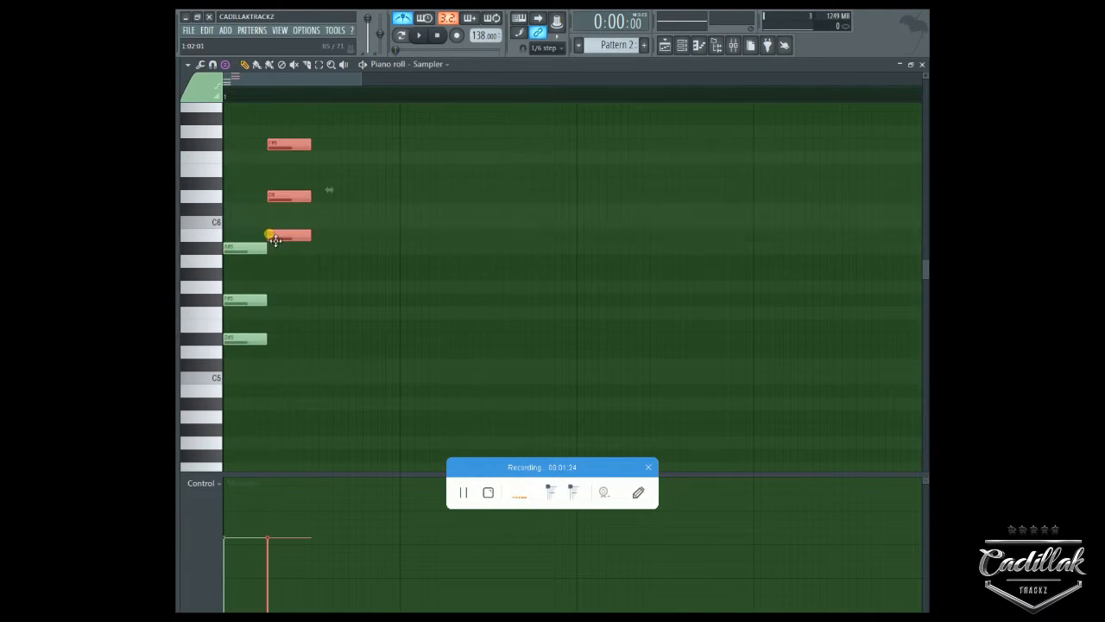
pyautogui.click(314, 354)
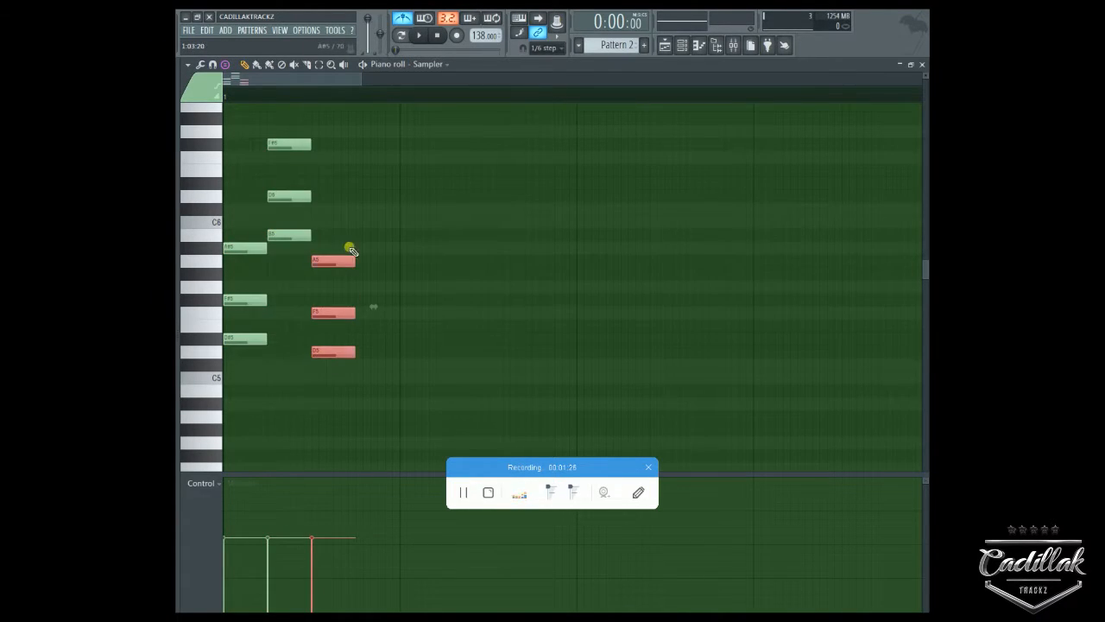
pyautogui.click(358, 417)
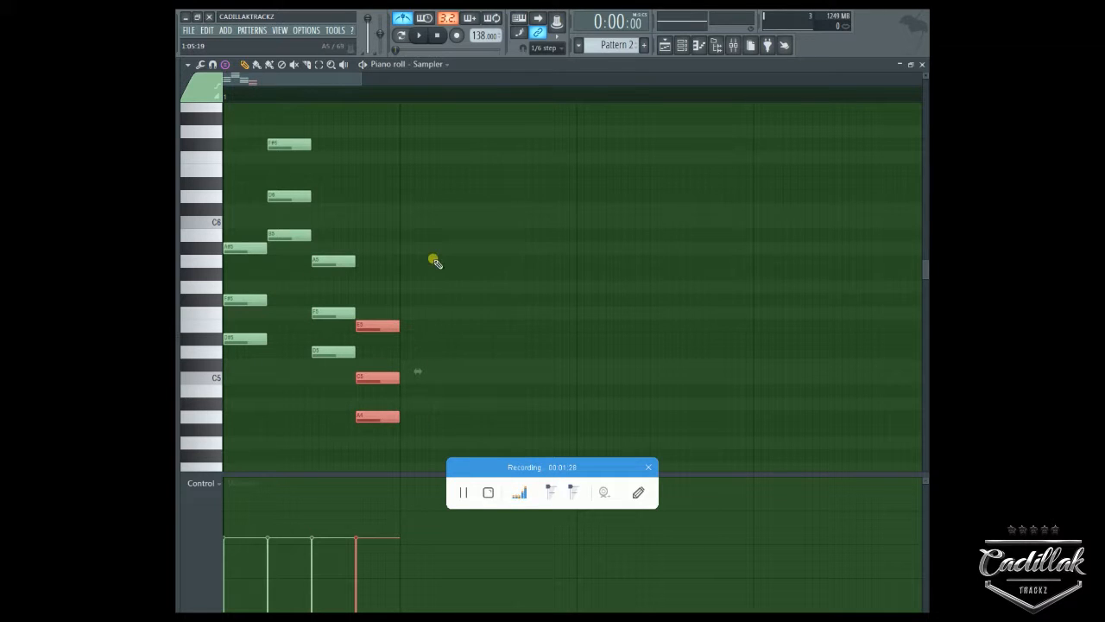
pyautogui.click(402, 209)
pyautogui.click(463, 325)
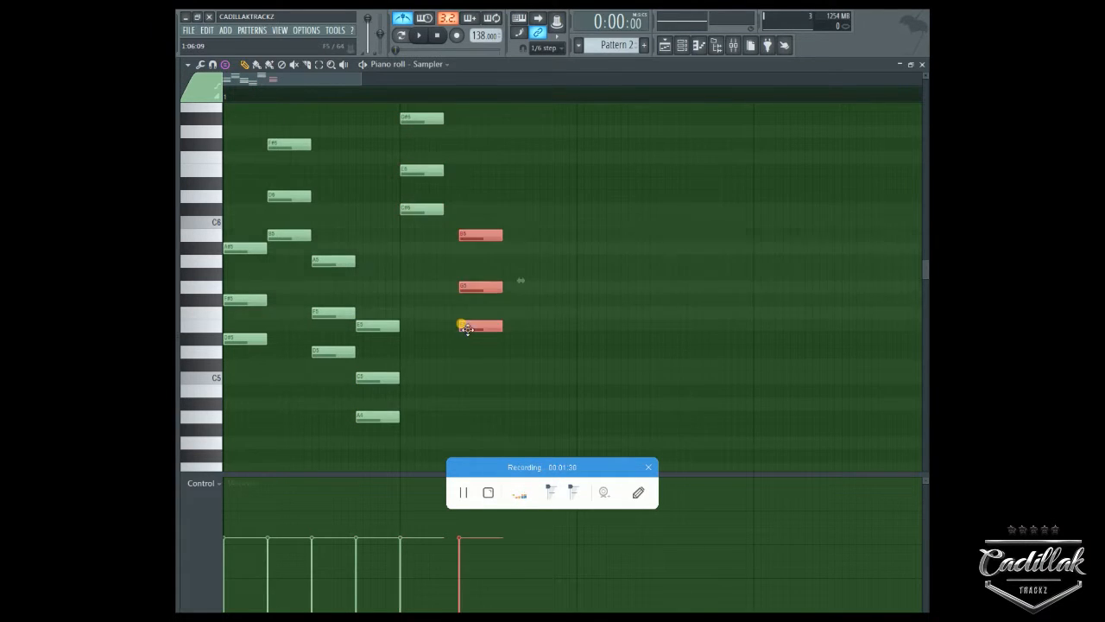
pyautogui.moveTo(464, 285); pyautogui.dragTo(450, 286)
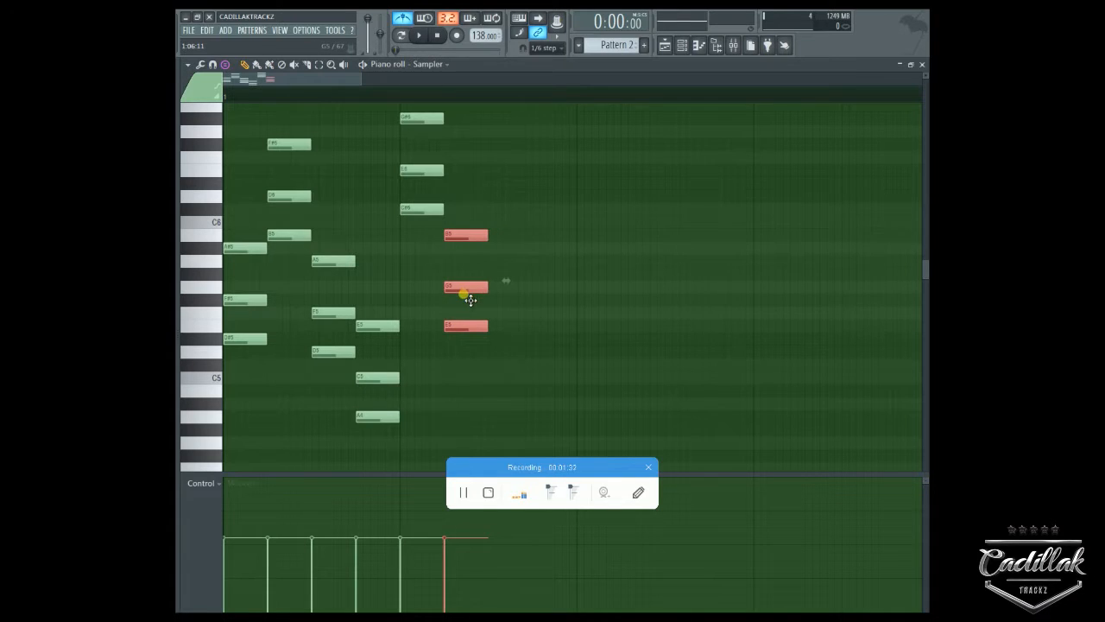
pyautogui.click(509, 197)
pyautogui.click(256, 343)
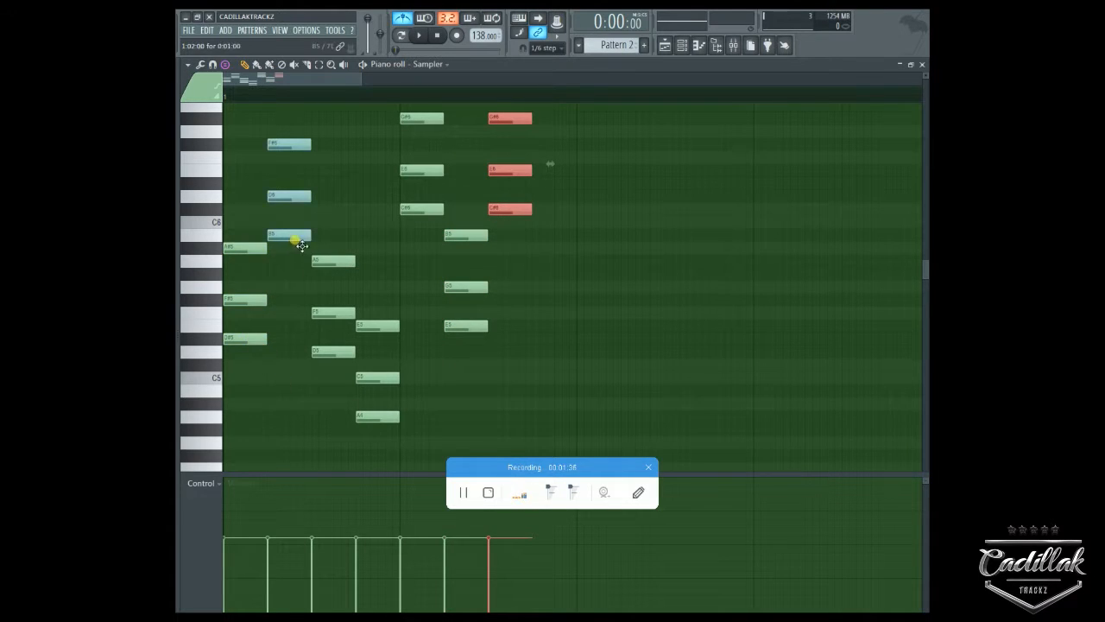
pyautogui.click(325, 355)
pyautogui.click(234, 342)
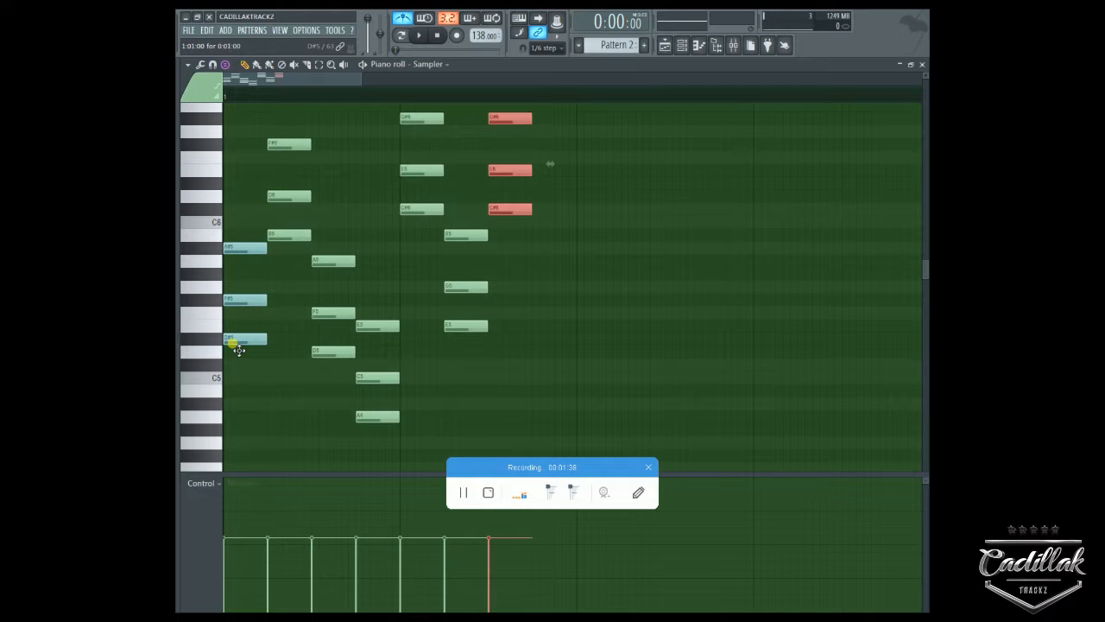
pyautogui.click(325, 359)
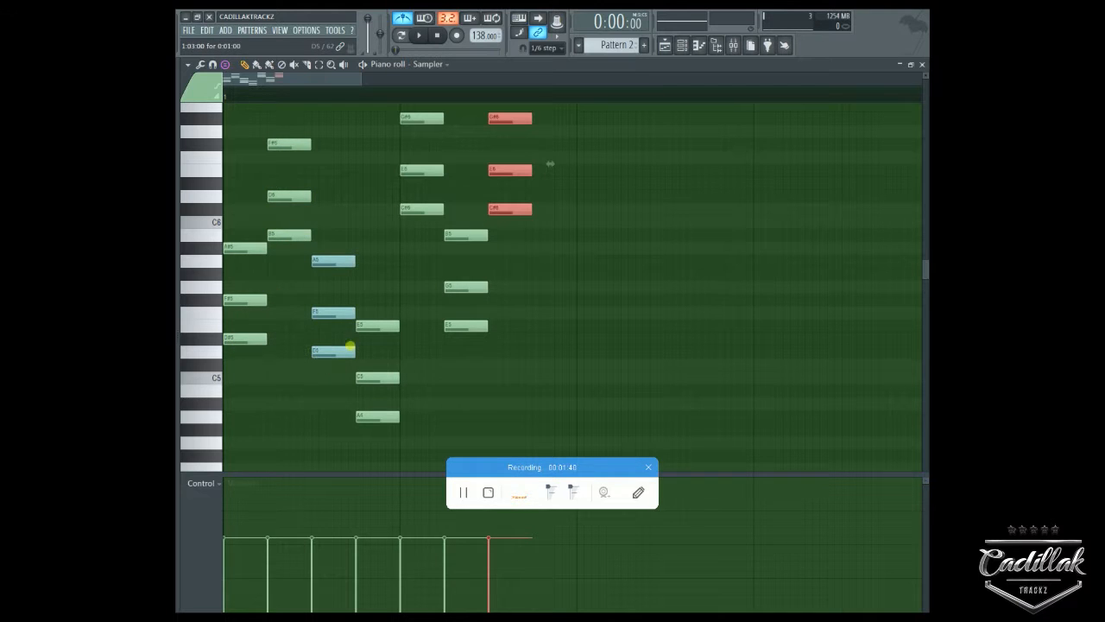
# Step: Delete all the stamped minor chords so the piano roll is empty
pyautogui.rightClick(526, 208)
pyautogui.rightClick(428, 122)
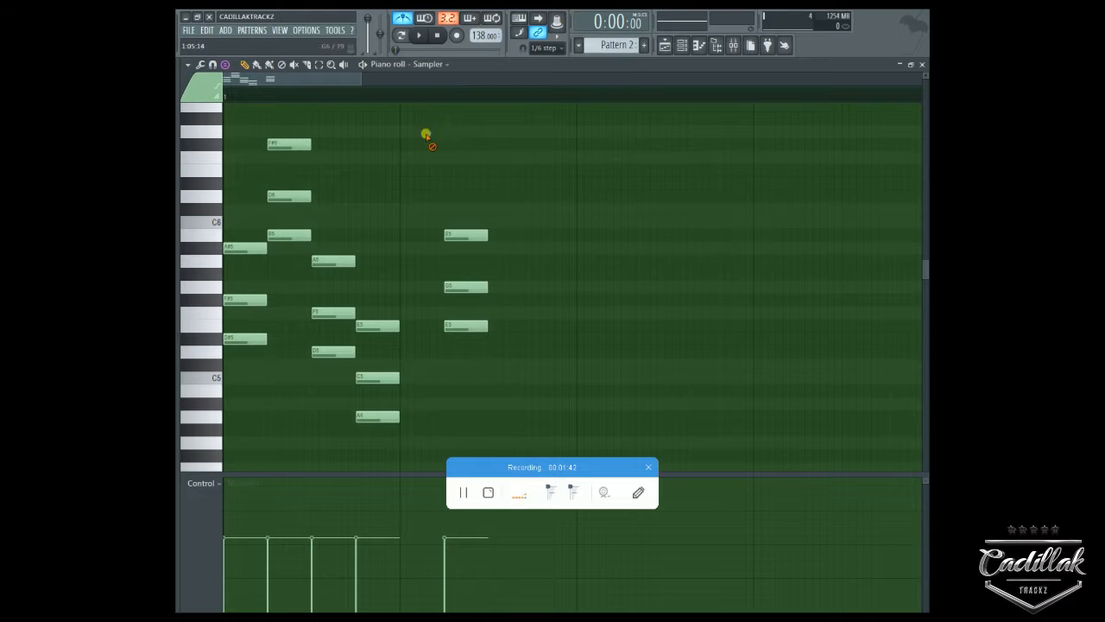
pyautogui.rightClick(444, 323)
pyautogui.rightClick(382, 419)
pyautogui.rightClick(292, 144)
pyautogui.rightClick(325, 260)
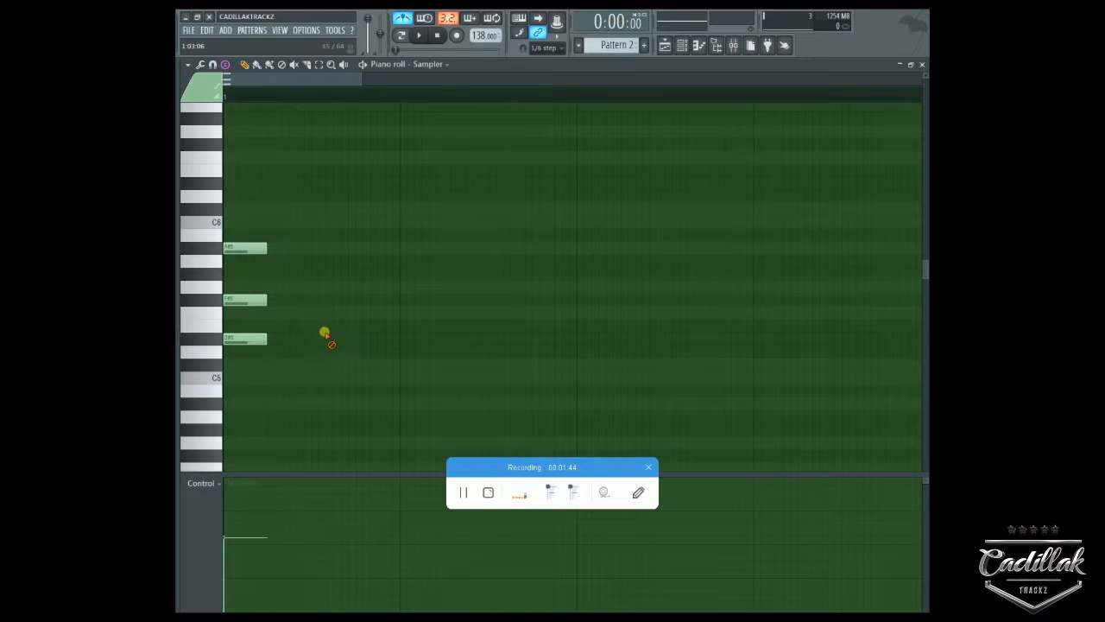
pyautogui.rightClick(259, 299)
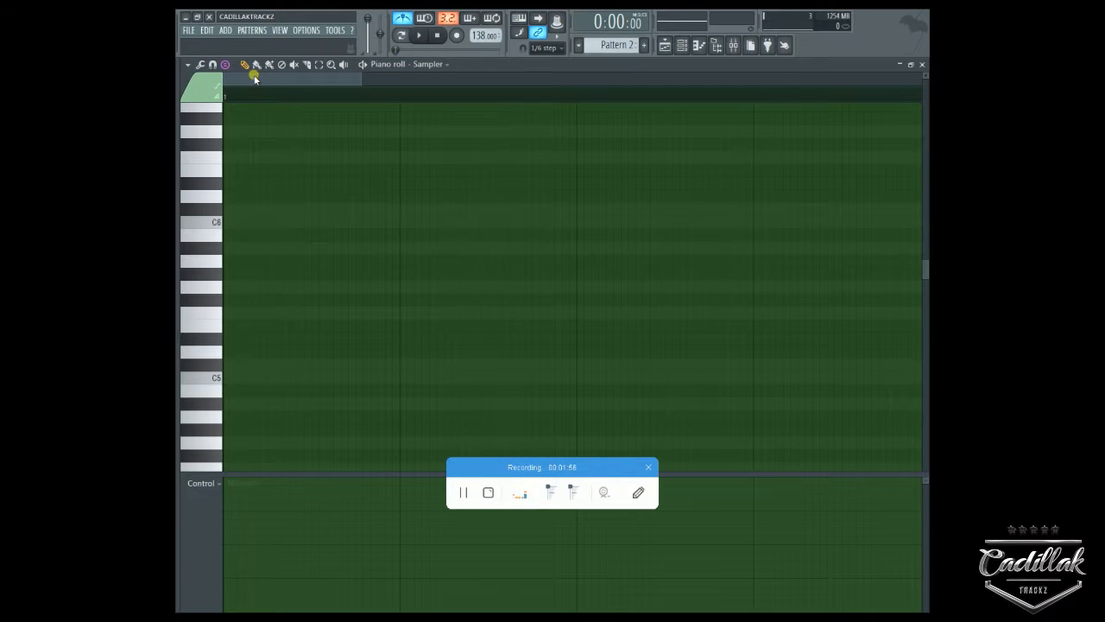
# Step: Stamp a Minor Natural (Aeolian) scale rooted on A#4 at the start of the pattern
pyautogui.click(225, 65)
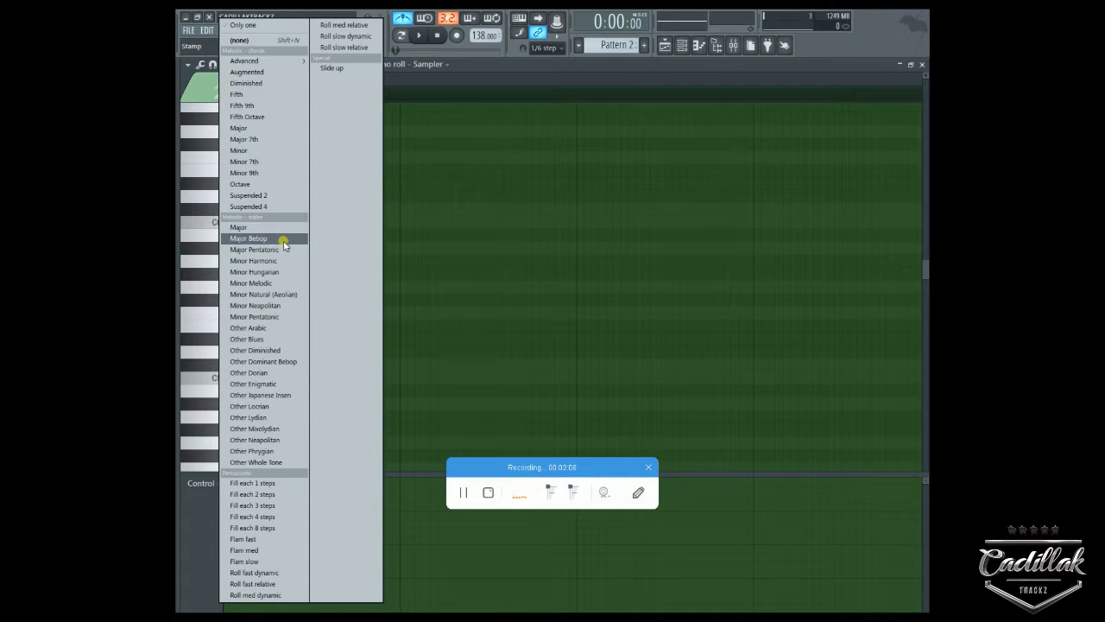
pyautogui.click(287, 294)
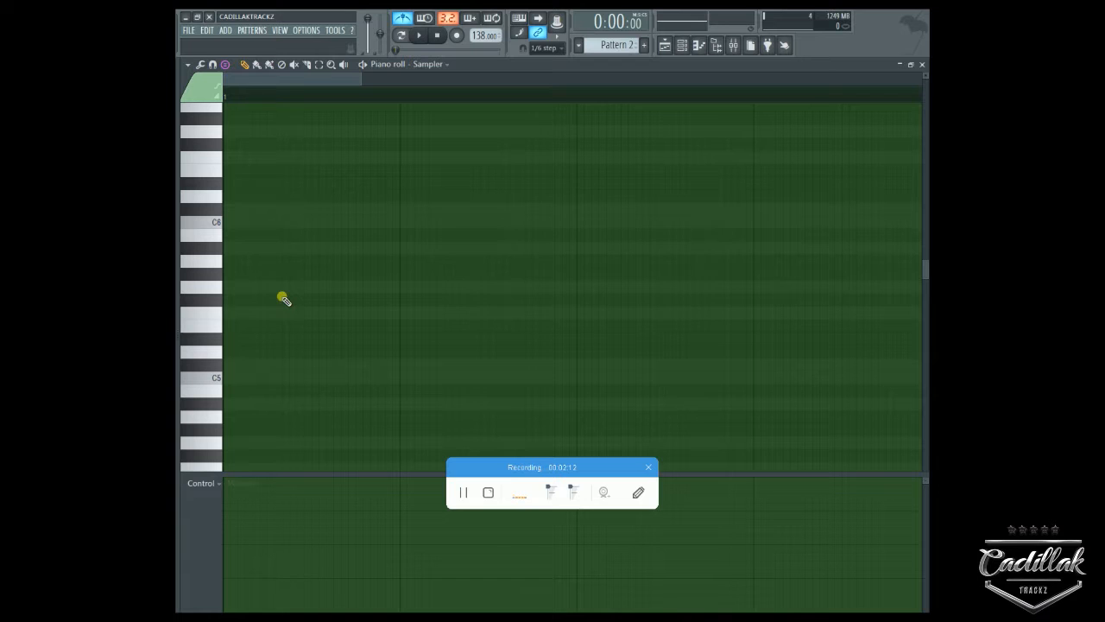
pyautogui.click(461, 312)
pyautogui.moveTo(461, 311); pyautogui.dragTo(181, 367)
# Step: Stack three more natural minor scales above the first at the pattern's start, rooted on G#5, F#6 and E7
pyautogui.moveTo(380, 228); pyautogui.dragTo(213, 235)
pyautogui.scroll(3, 347, 243)
pyautogui.moveTo(367, 240); pyautogui.dragTo(206, 252)
pyautogui.click(348, 277)
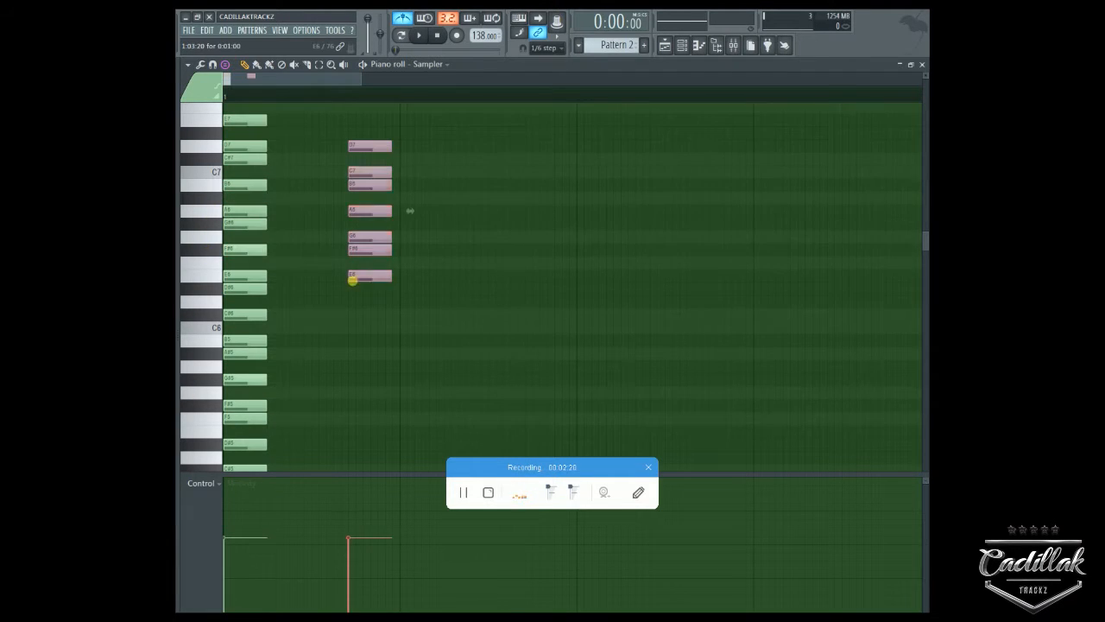
pyautogui.moveTo(362, 278); pyautogui.dragTo(226, 126)
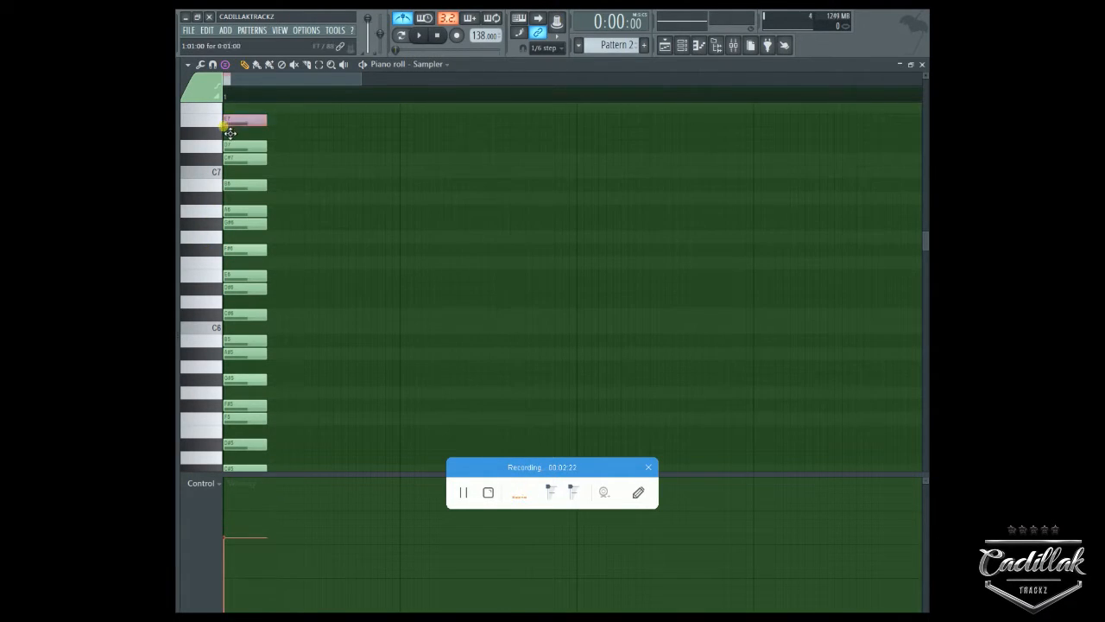
# Step: Stamp a fifth natural minor scale at the pattern's start, undo its first placement, and root it on D8
pyautogui.scroll(4, 324, 242)
pyautogui.click(341, 308)
pyautogui.moveTo(363, 316); pyautogui.dragTo(248, 223)
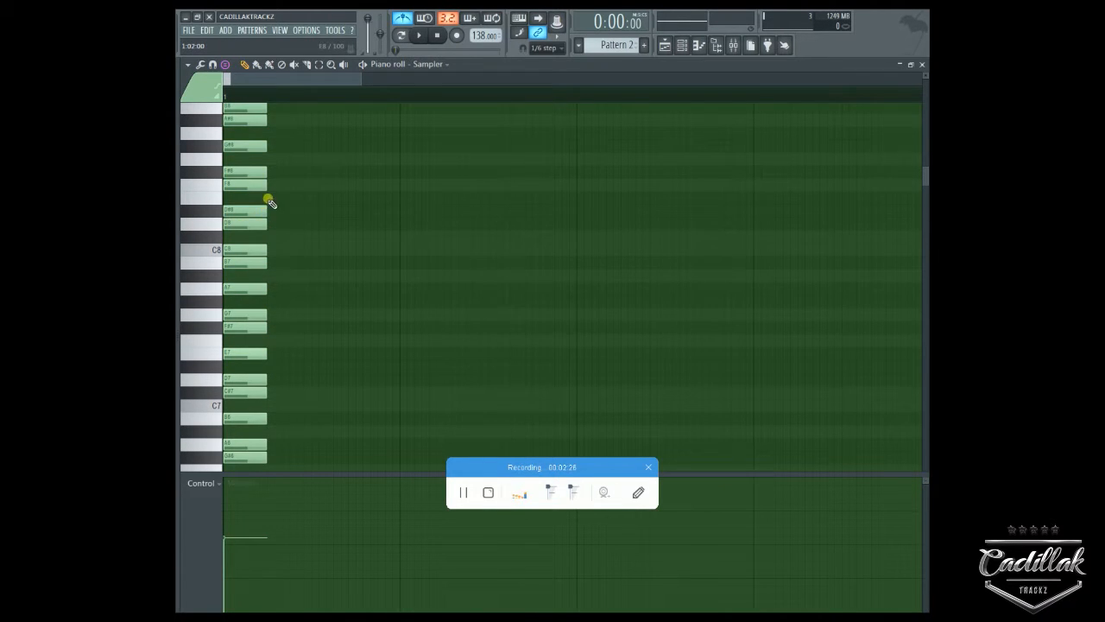
pyautogui.hotkey('ctrl', 'z')
pyautogui.hotkey('ctrl', 'z')
pyautogui.moveTo(348, 314); pyautogui.dragTo(230, 225)
# Step: Select all the scale notes and lengthen them together to 12 steps
pyautogui.scroll(-8, 336, 235)
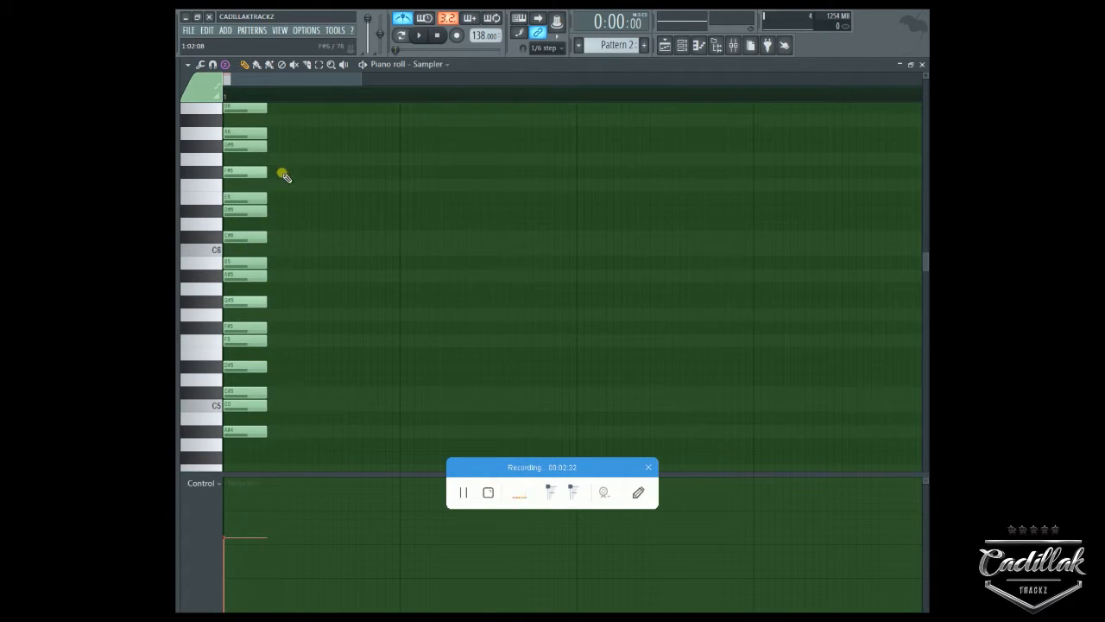
pyautogui.hotkey('ctrl', 'a')
pyautogui.moveTo(278, 108); pyautogui.dragTo(763, 146)
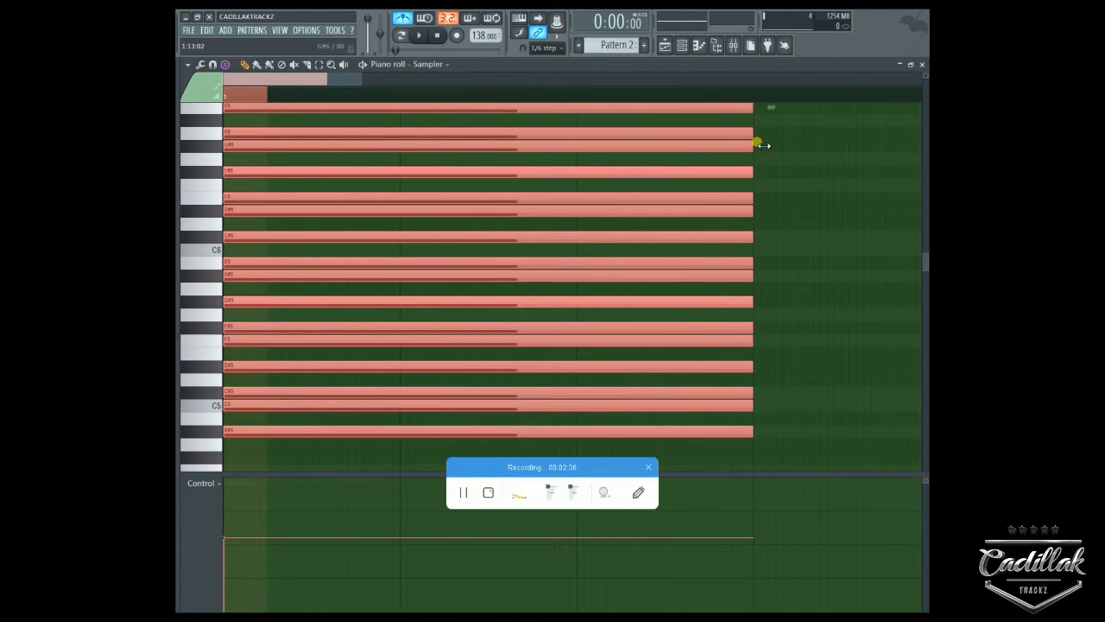
# Step: Close the Sampler piano roll and open the piano roll of the Sampler #2 channel
pyautogui.click(922, 64)
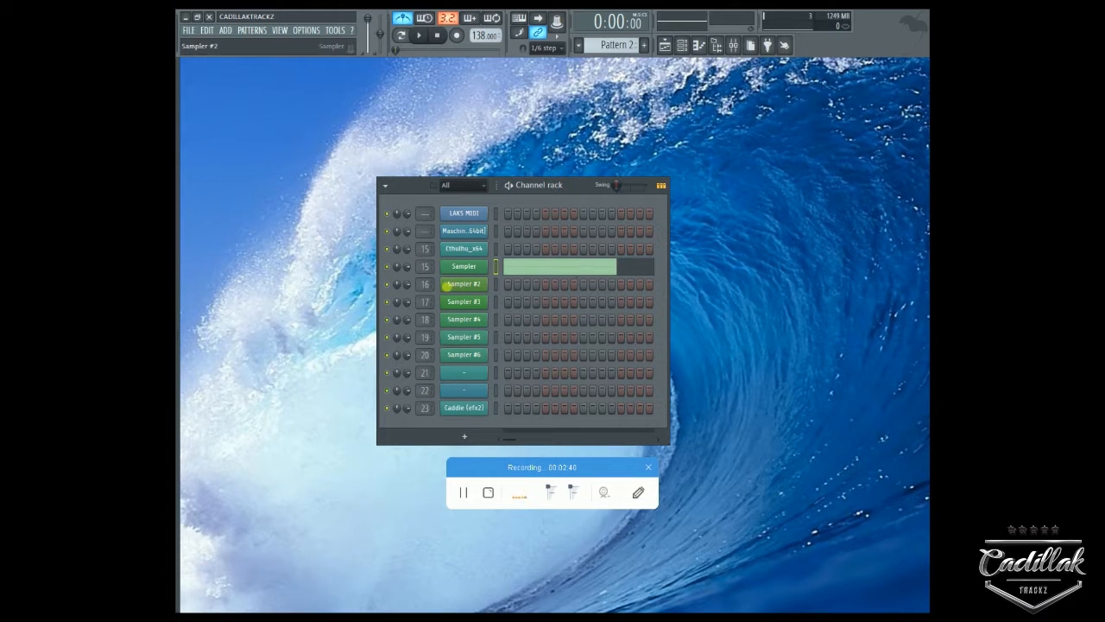
pyautogui.rightClick(480, 292)
pyautogui.click(529, 301)
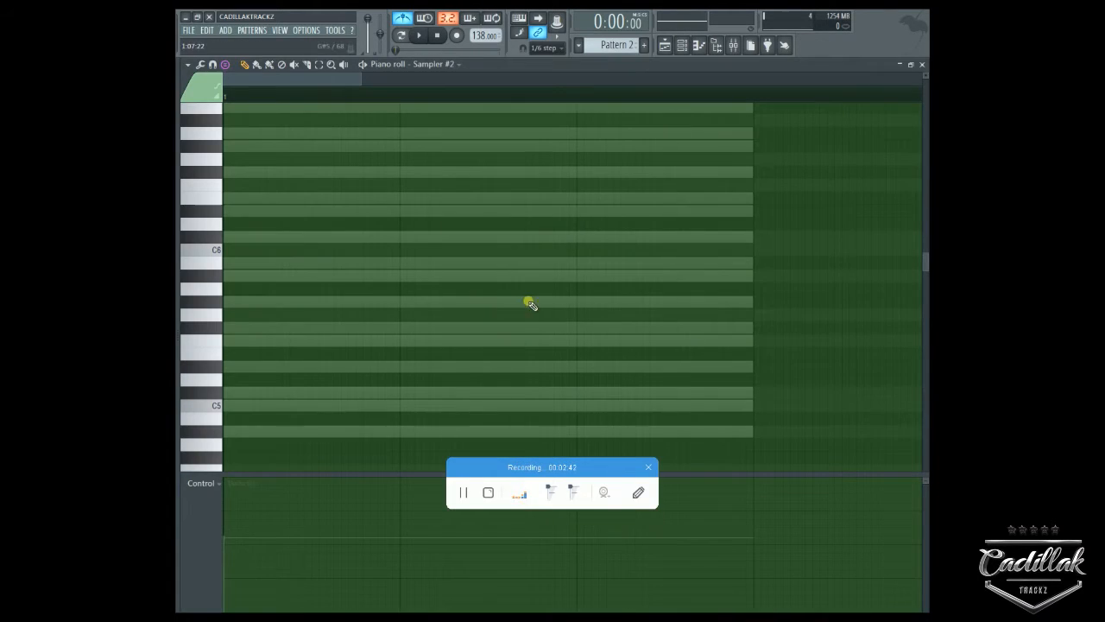
pyautogui.scroll(10, 567, 284)
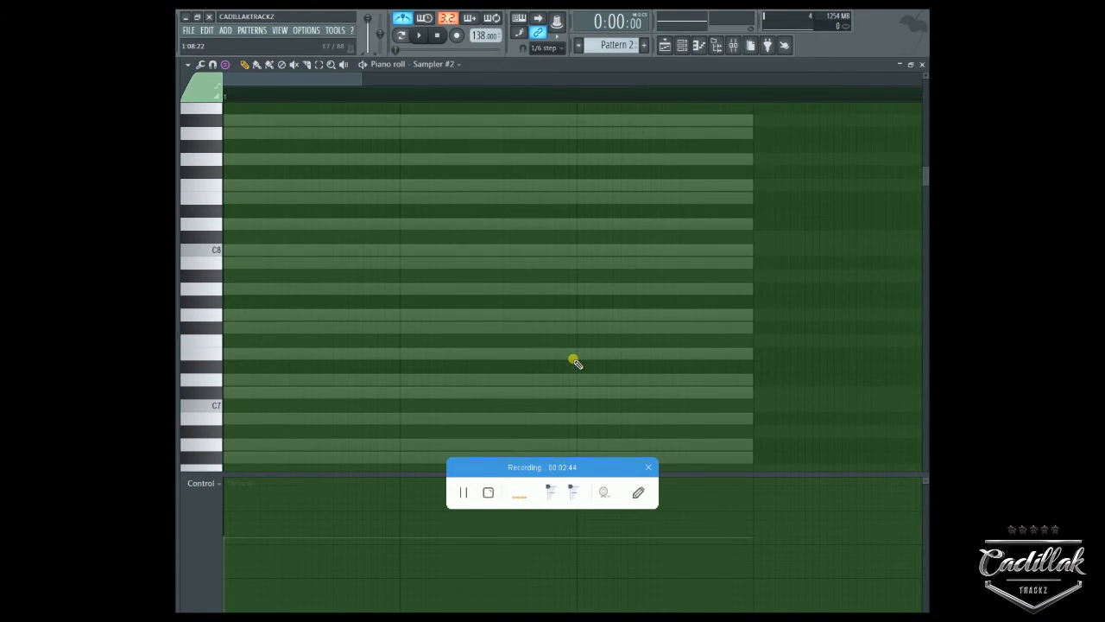
# Step: Turn the ghost channels display off and back on in the Sampler #2 piano roll
pyautogui.scroll(-6, 525, 210)
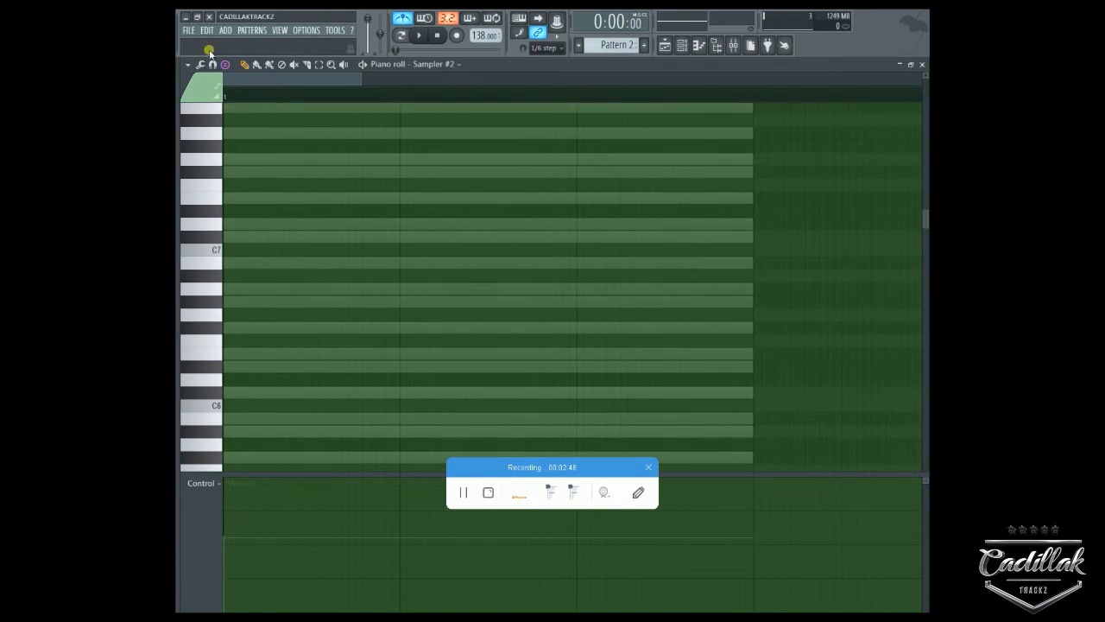
pyautogui.click(187, 66)
pyautogui.moveTo(226, 137)
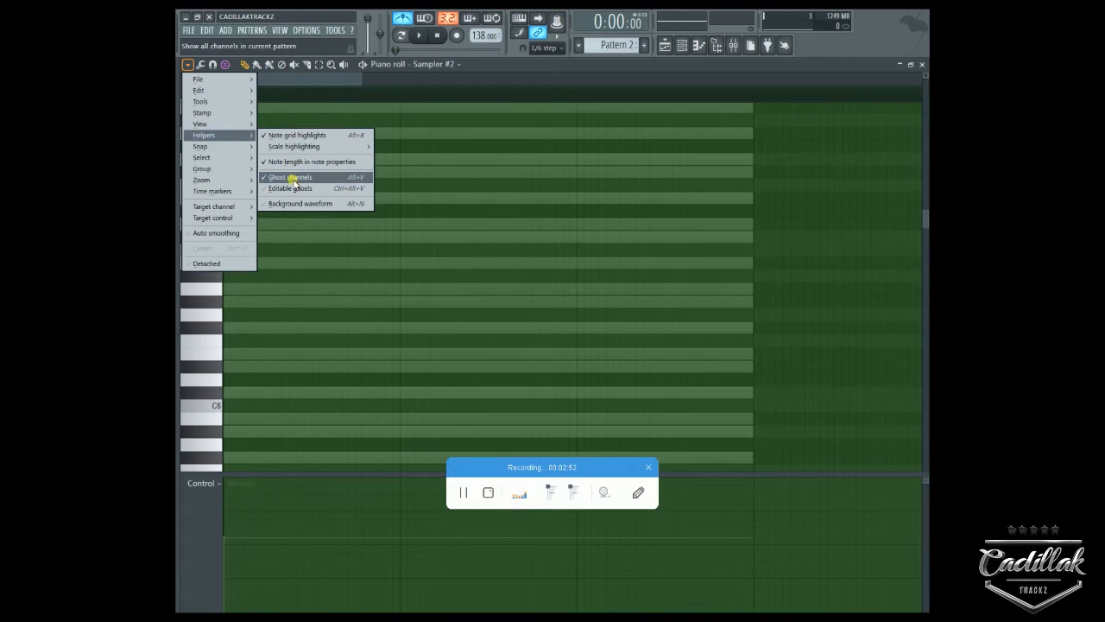
pyautogui.click(294, 178)
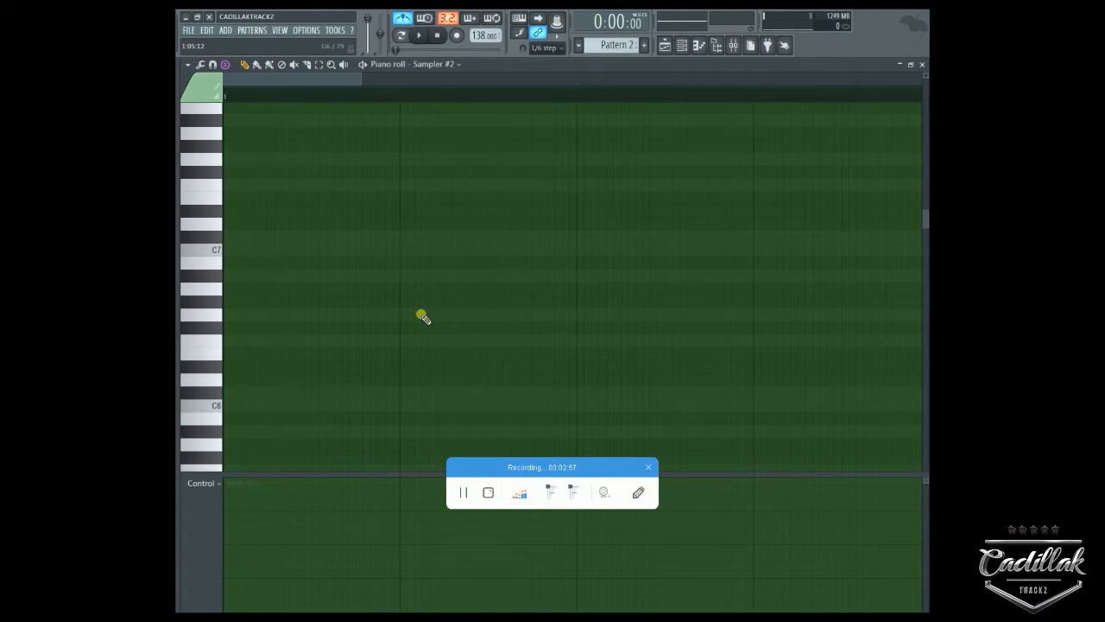
pyautogui.click(189, 66)
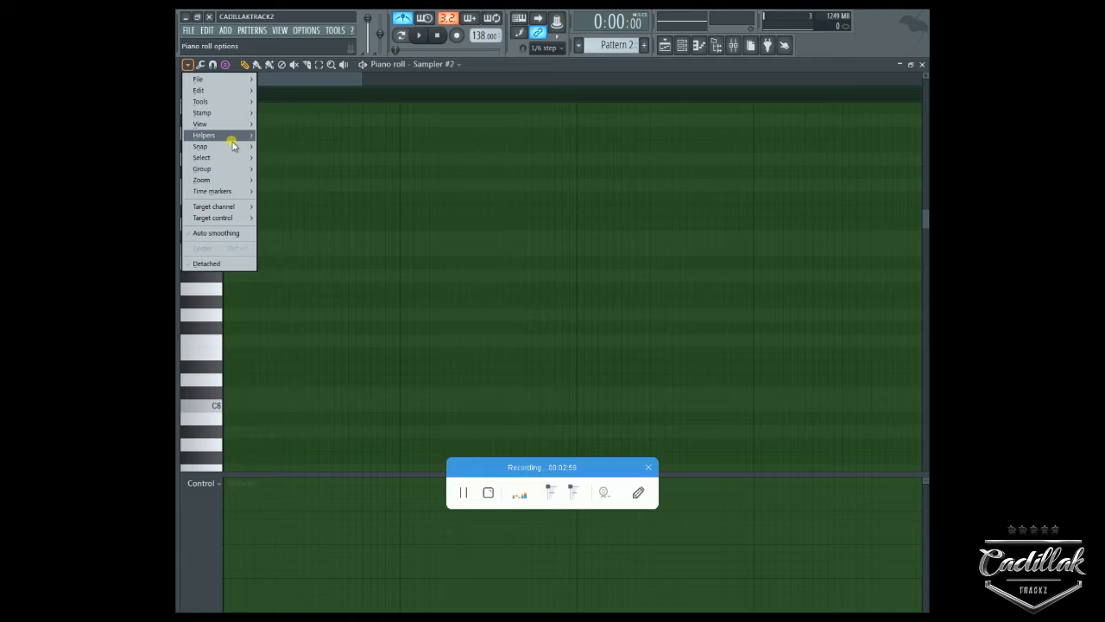
pyautogui.moveTo(233, 137)
pyautogui.click(292, 178)
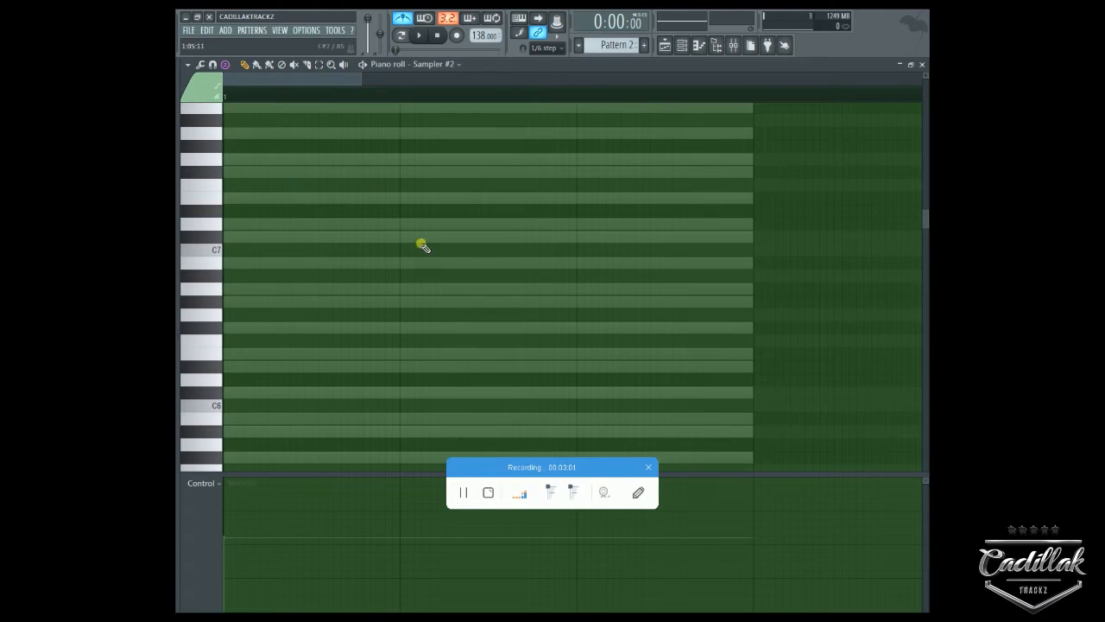
pyautogui.scroll(-5, 574, 336)
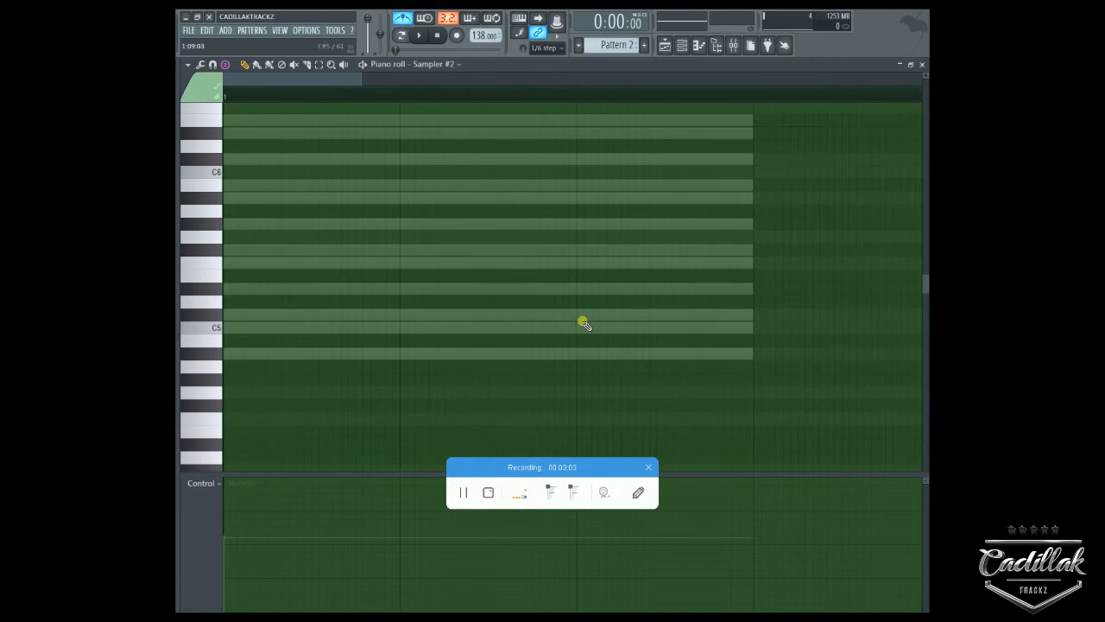
pyautogui.scroll(5, 584, 323)
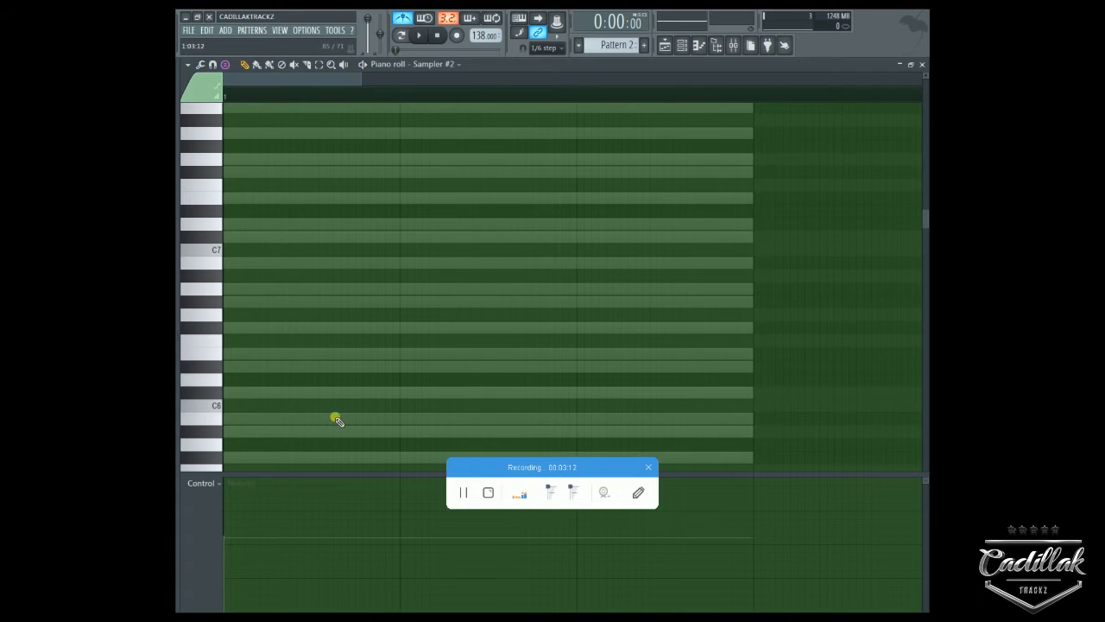
pyautogui.click(284, 428)
pyautogui.rightClick(357, 391)
pyautogui.scroll(-5, 418, 169)
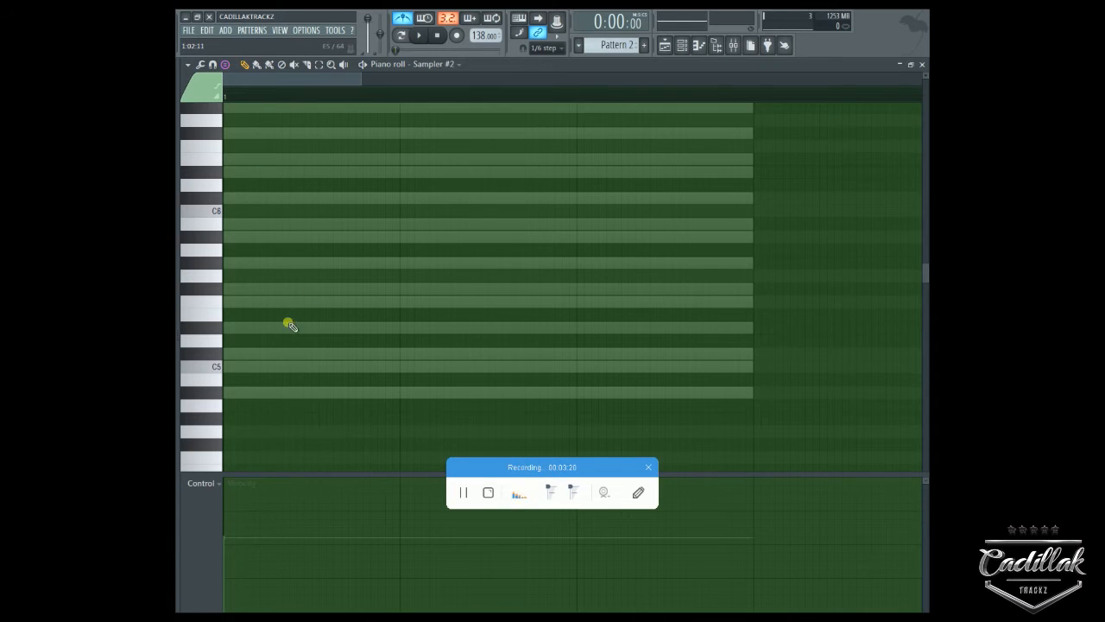
pyautogui.scroll(-2, 287, 315)
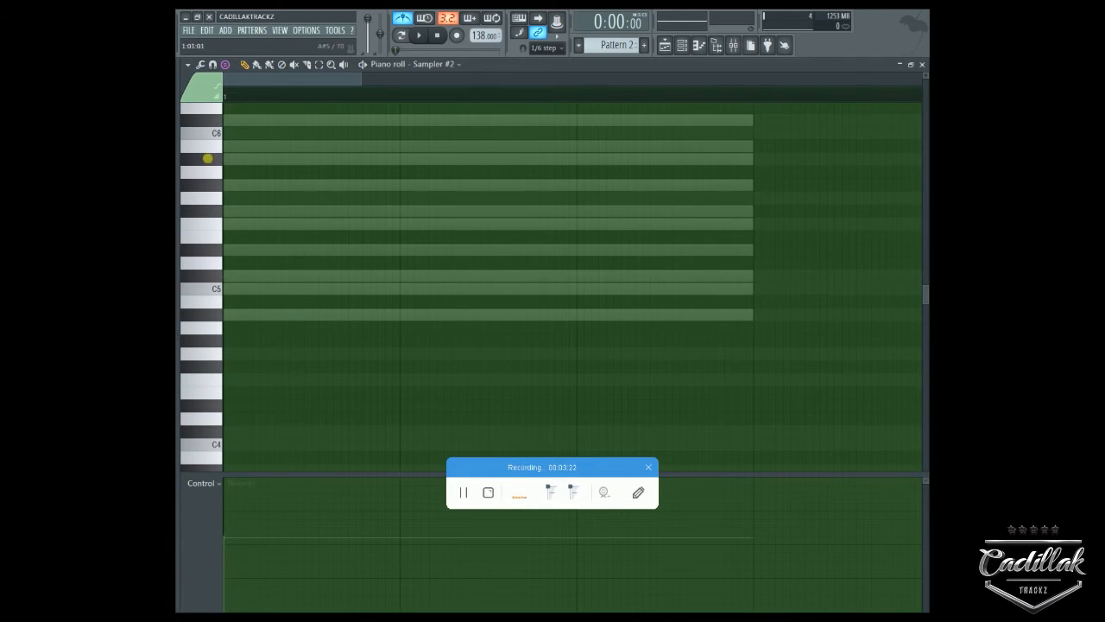
# Step: Set the piano roll's stamp to (none) so that single notes can be drawn
pyautogui.click(229, 65)
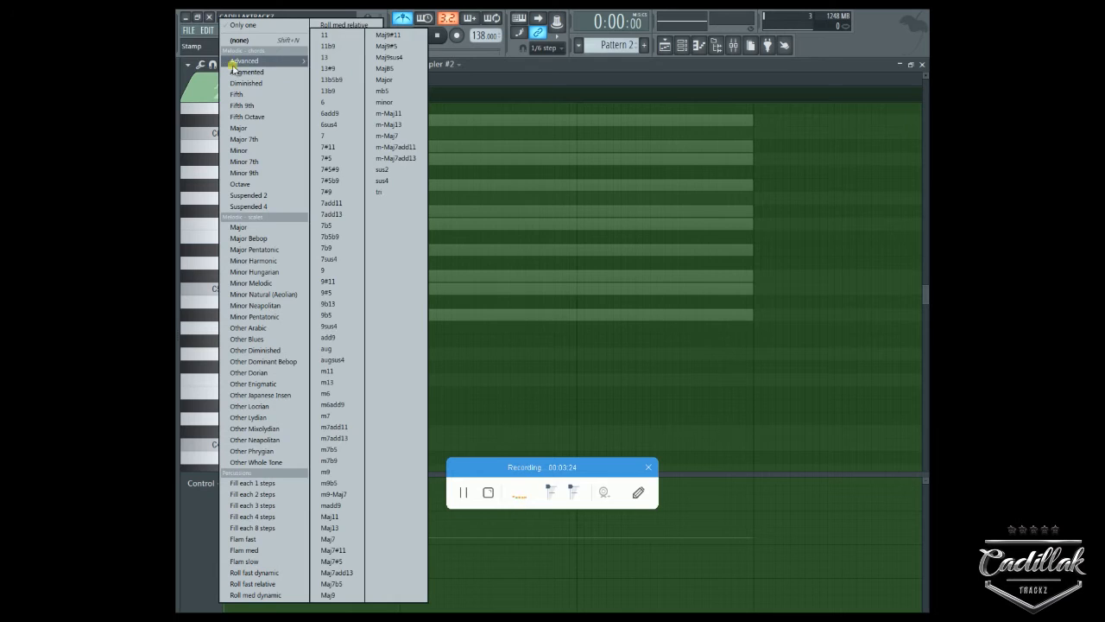
pyautogui.click(246, 40)
pyautogui.scroll(2, 270, 329)
pyautogui.scroll(1, 269, 330)
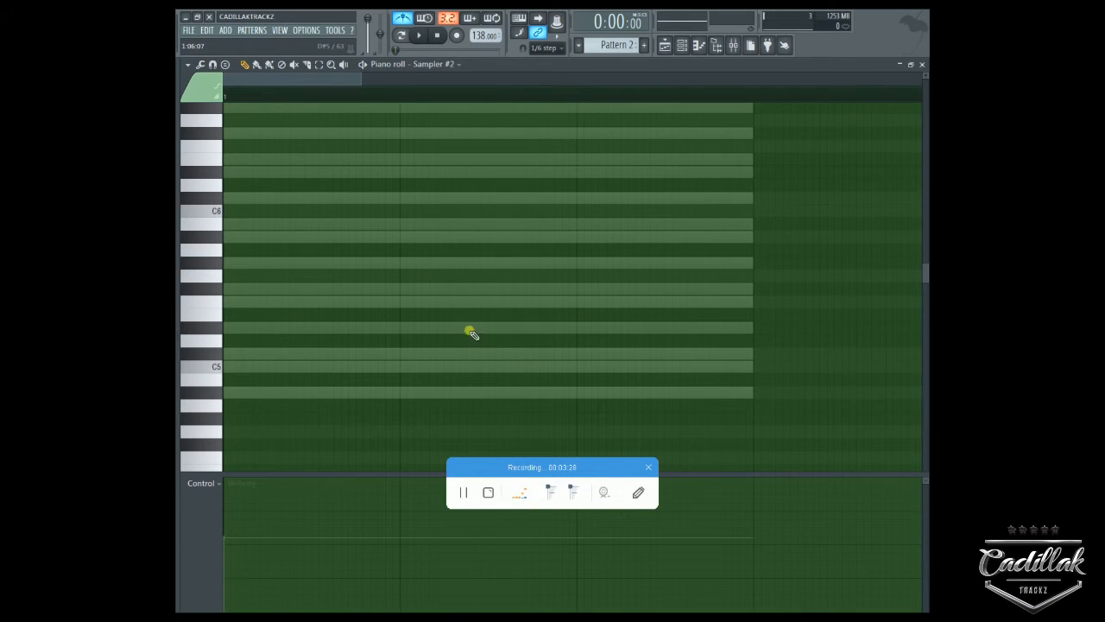
# Step: Draw a chord of 12-step notes A#4, C#5 and F5 at the pattern's start, following the ghosted scale
pyautogui.click(238, 392)
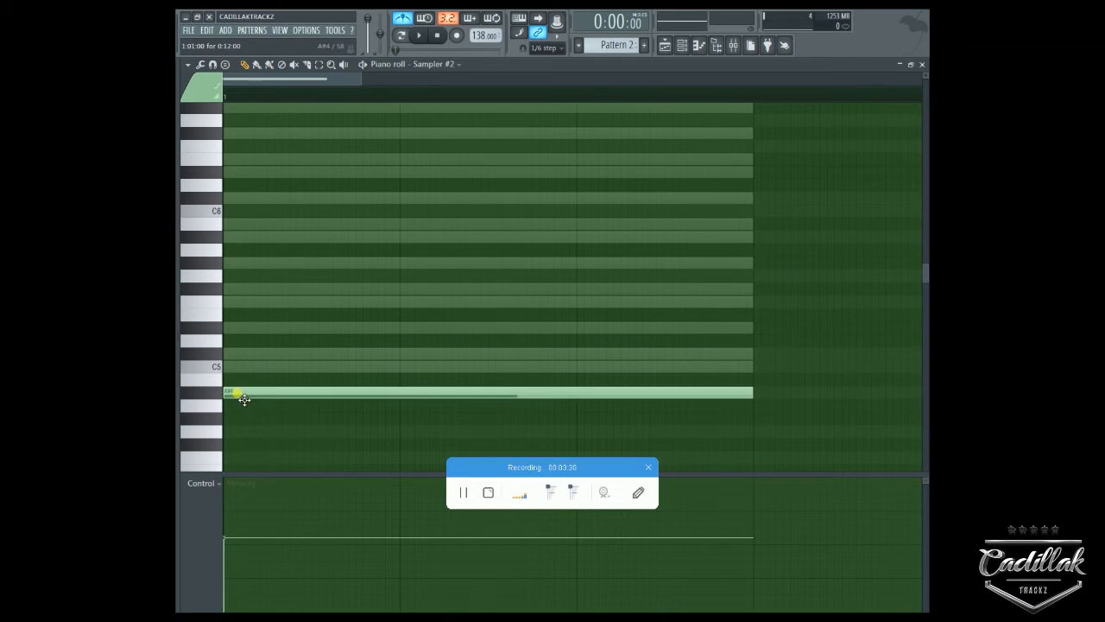
pyautogui.moveTo(239, 380); pyautogui.dragTo(239, 353)
pyautogui.click(247, 300)
pyautogui.moveTo(248, 299); pyautogui.dragTo(205, 301)
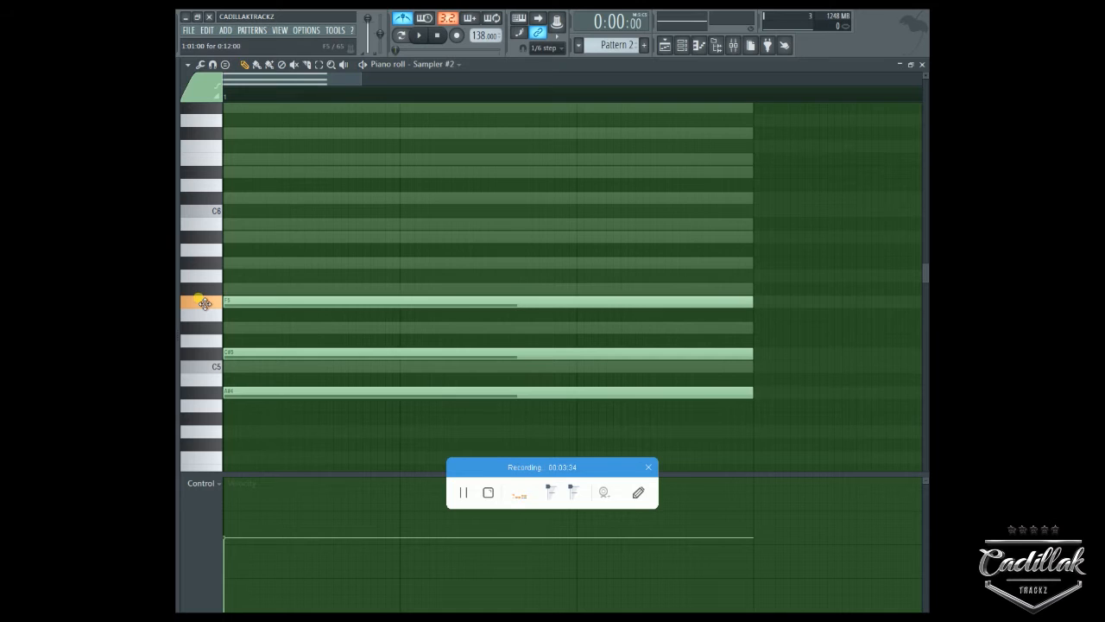
# Step: Erase the chord, try F#5, A#5 and C#6 at the pattern's start, and erase those notes too
pyautogui.rightClick(337, 250)
pyautogui.click(226, 228)
pyautogui.click(230, 177)
pyautogui.moveTo(244, 165); pyautogui.dragTo(218, 178)
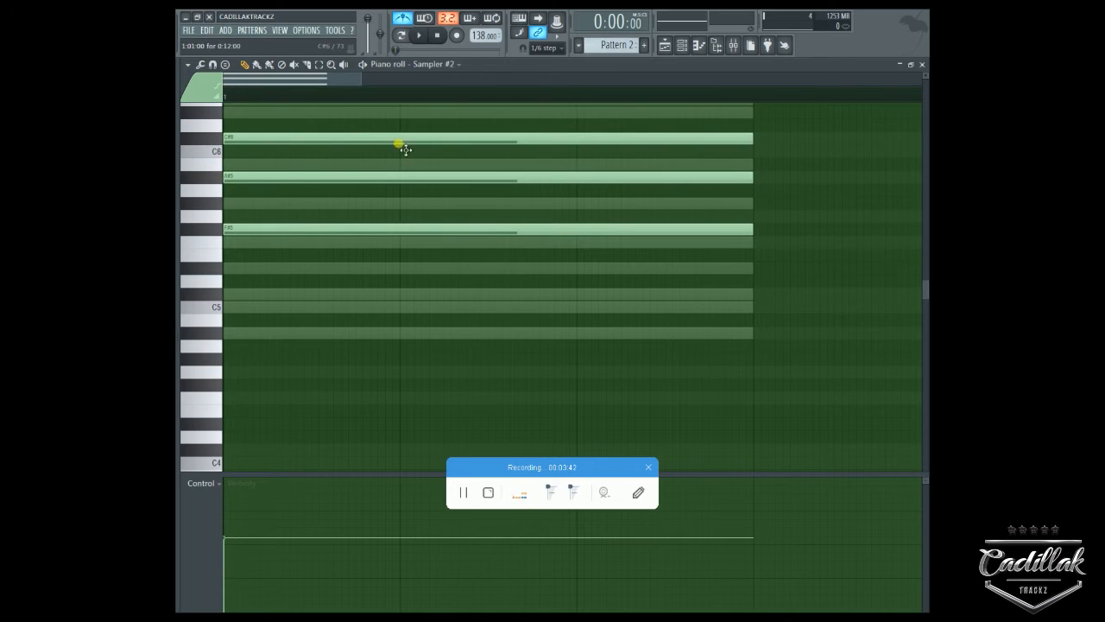
pyautogui.rightClick(421, 137)
# Step: Draw a 12-tick A#4 note at the pattern's start, followed by C5, F5, C5, A#5 and D#6 across the first beat
pyautogui.scroll(4, 431, 335)
pyautogui.scroll(-2, 432, 335)
pyautogui.click(238, 411)
pyautogui.moveTo(768, 412); pyautogui.dragTo(240, 416)
pyautogui.click(249, 385)
pyautogui.click(312, 385)
pyautogui.click(329, 256)
pyautogui.click(372, 190)
# Step: Continue the melody through the second beat with short notes A#4, D#5, G#5, F5, C#5 and F5
pyautogui.click(406, 414)
pyautogui.click(439, 347)
pyautogui.click(462, 281)
pyautogui.click(498, 321)
pyautogui.click(533, 373)
pyautogui.click(558, 321)
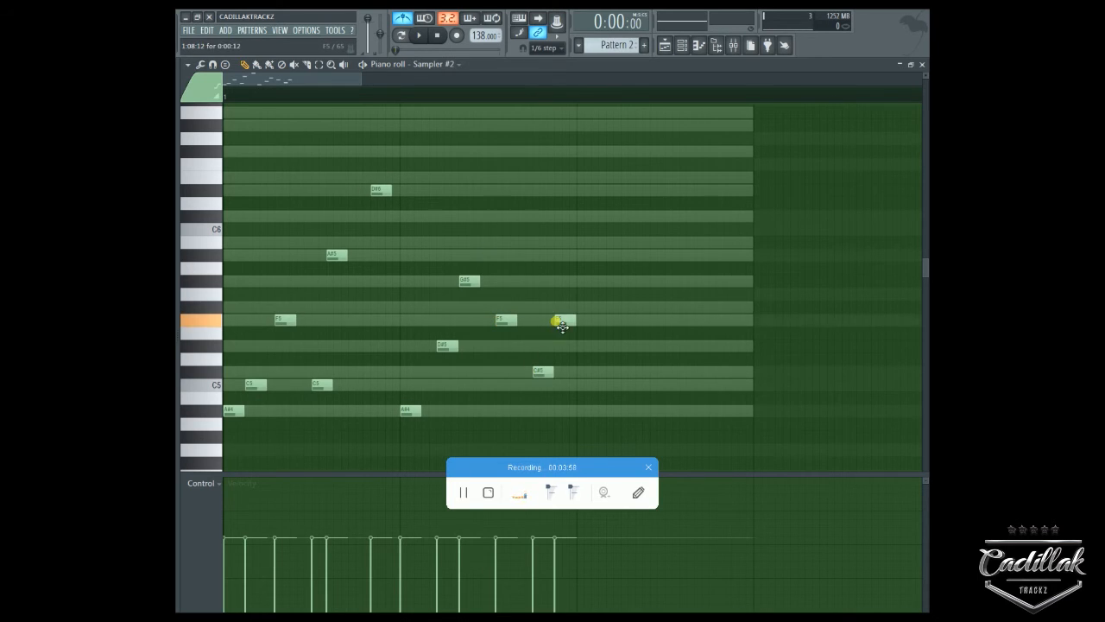
# Step: Extend the melody through the third beat with short notes A#4, D#5, F5, G#5 and A#5
pyautogui.click(580, 411)
pyautogui.click(631, 346)
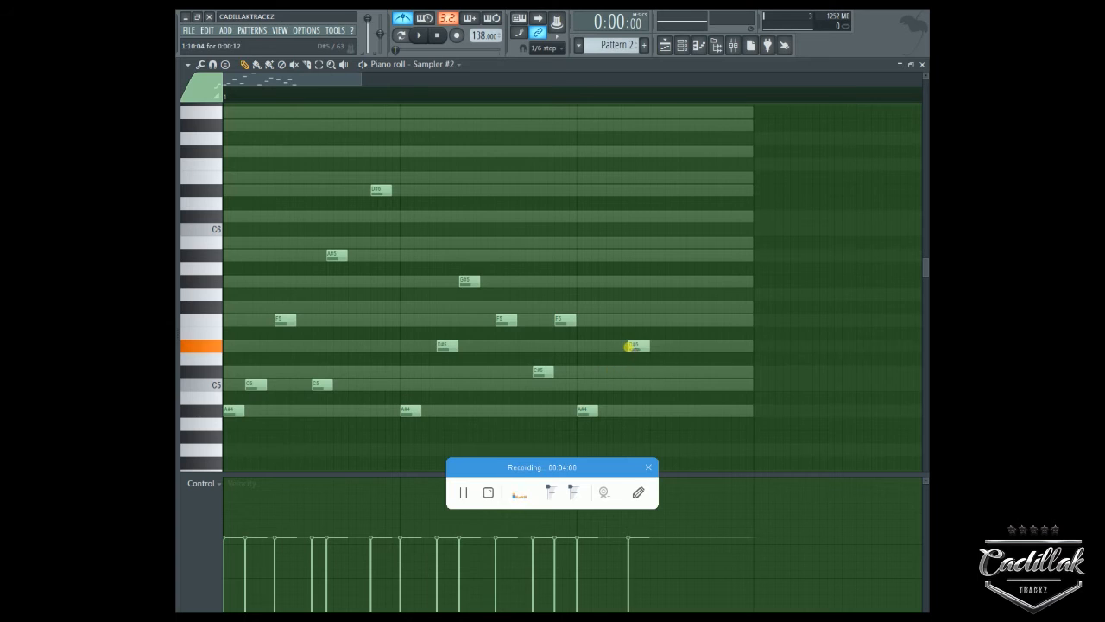
pyautogui.click(652, 320)
pyautogui.click(682, 281)
pyautogui.click(689, 256)
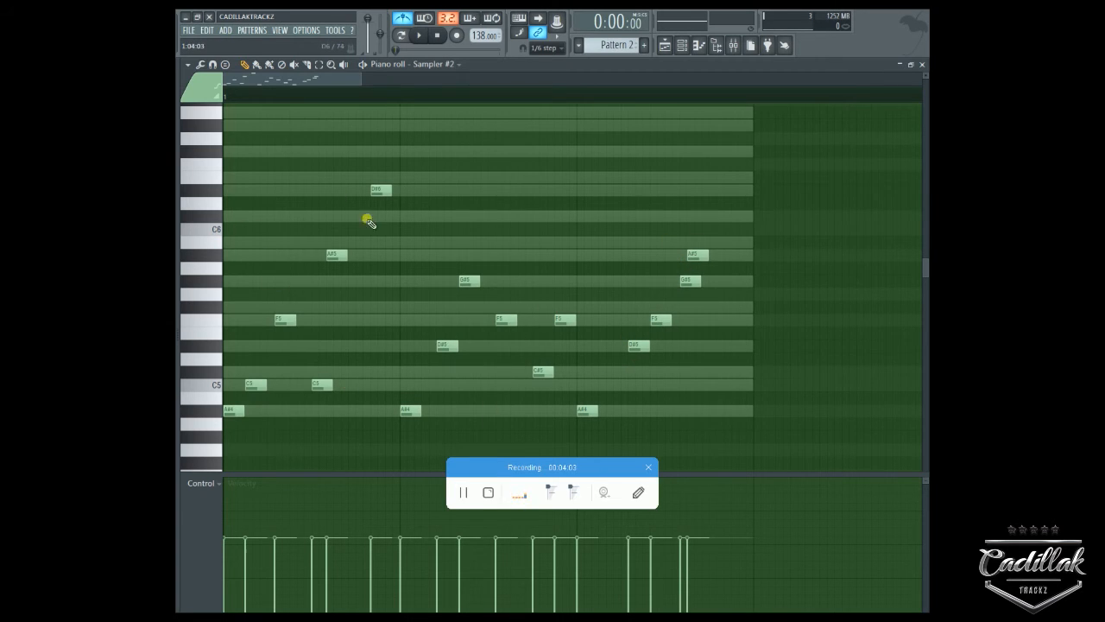
# Step: Stack a chord of B6, D7 and F#7 at the pattern's start, each about 7.5 steps long
pyautogui.scroll(3, 216, 170)
pyautogui.click(228, 241)
pyautogui.moveTo(244, 240); pyautogui.dragTo(556, 279)
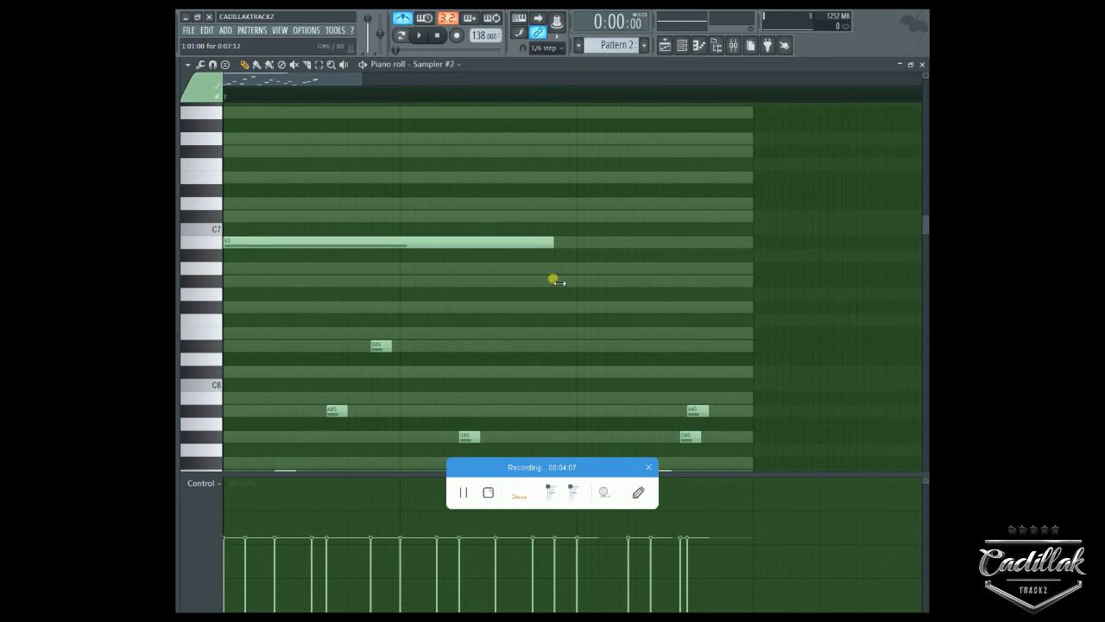
pyautogui.click(251, 203)
pyautogui.moveTo(238, 164); pyautogui.dragTo(207, 152)
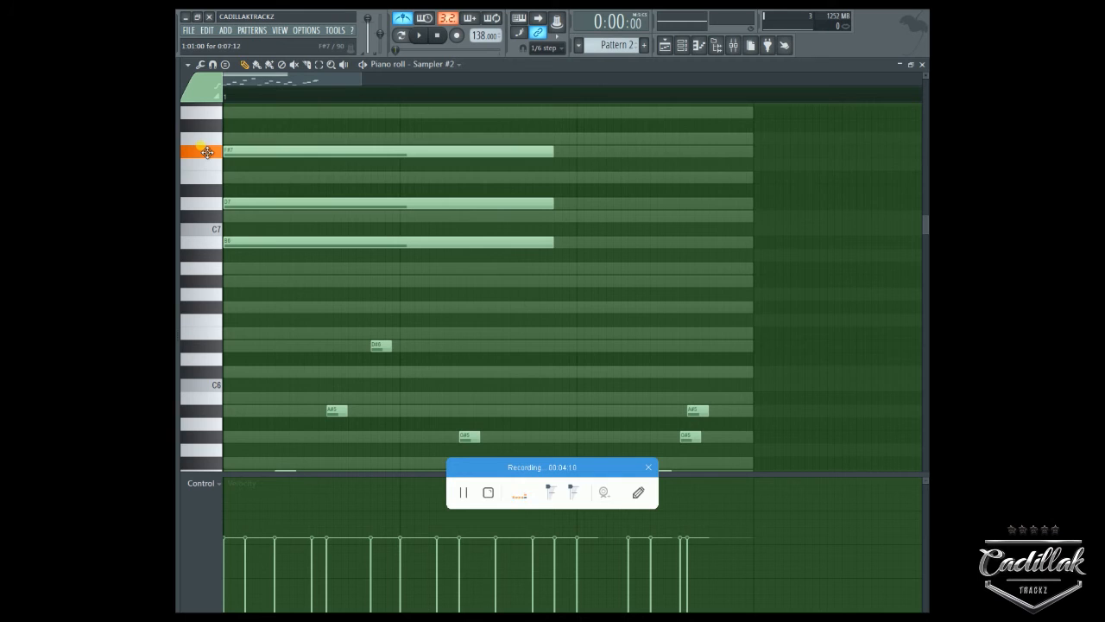
# Step: Look through the stamp tool's list of available chords and scales
pyautogui.scroll(-3, 506, 198)
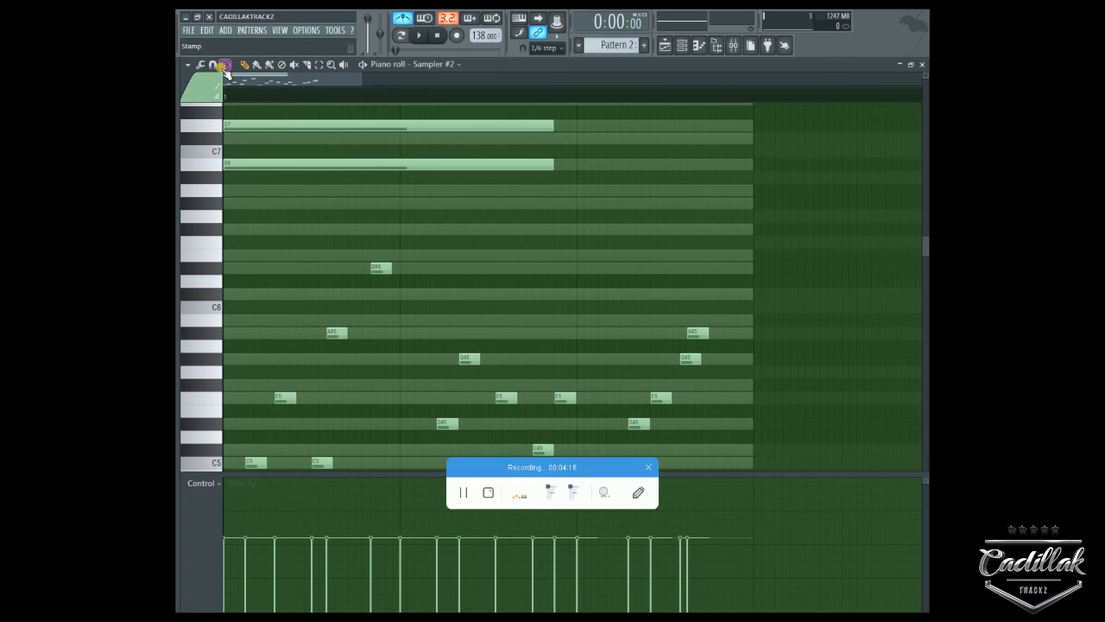
pyautogui.click(225, 65)
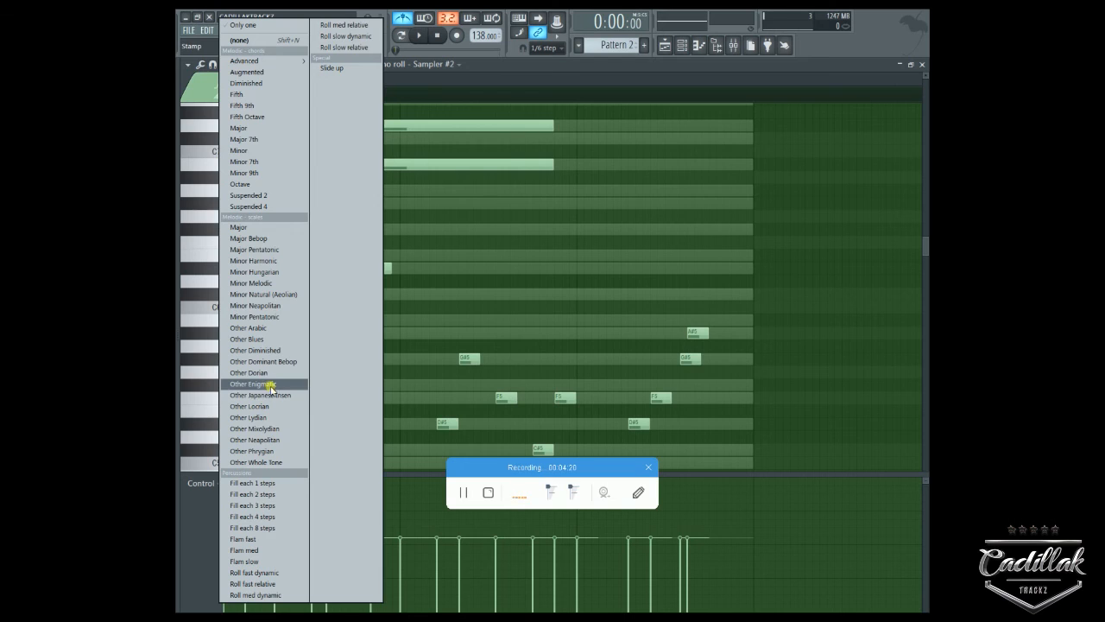
pyautogui.click(254, 316)
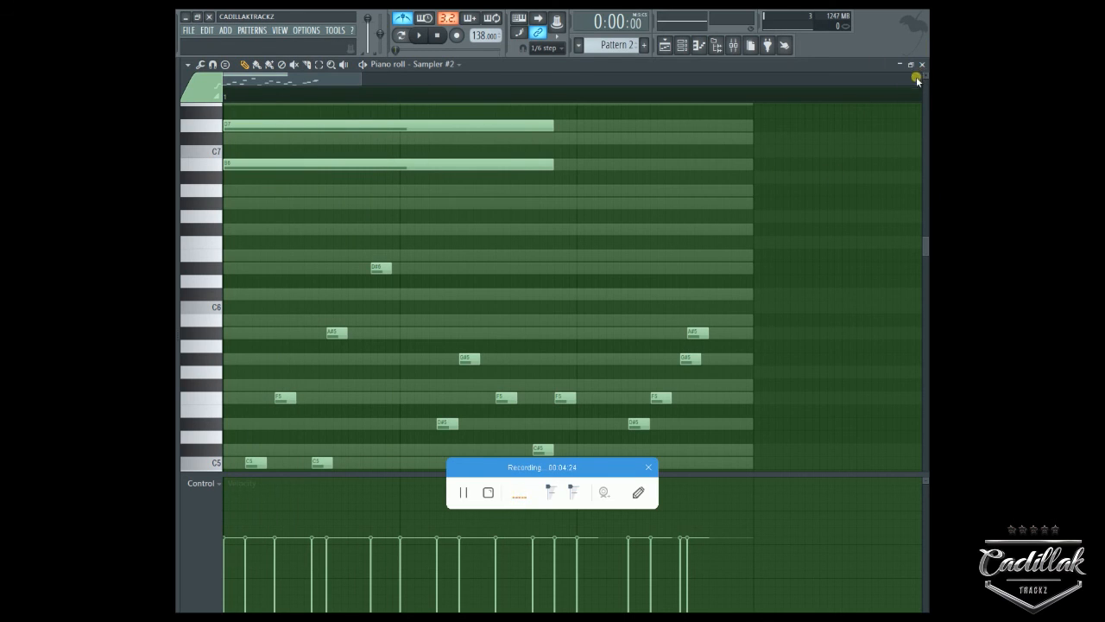
pyautogui.scroll(2, 319, 296)
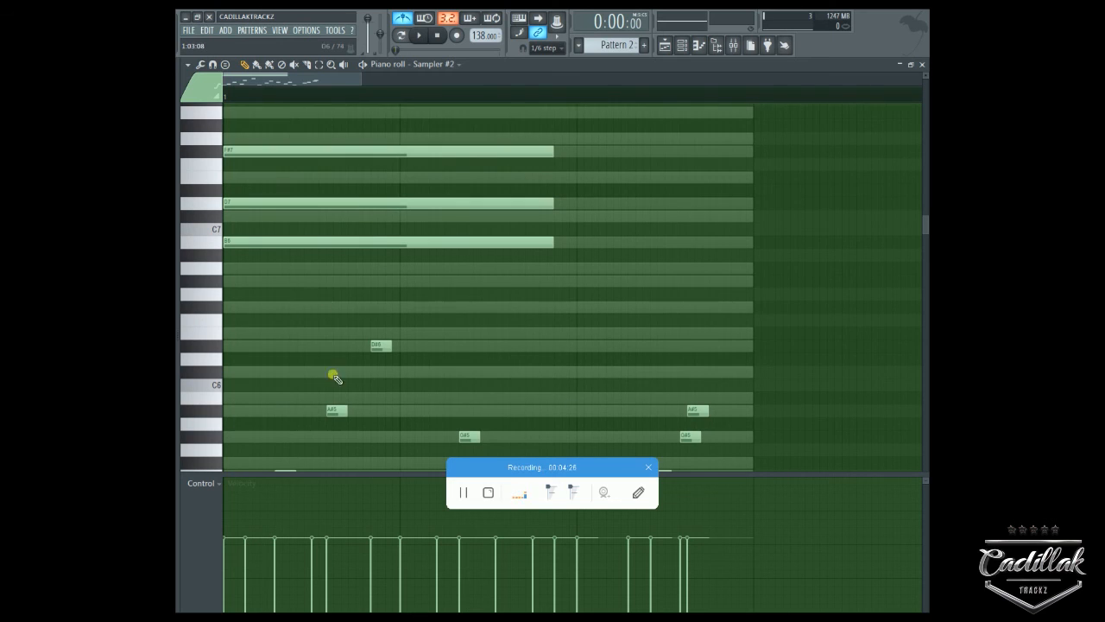